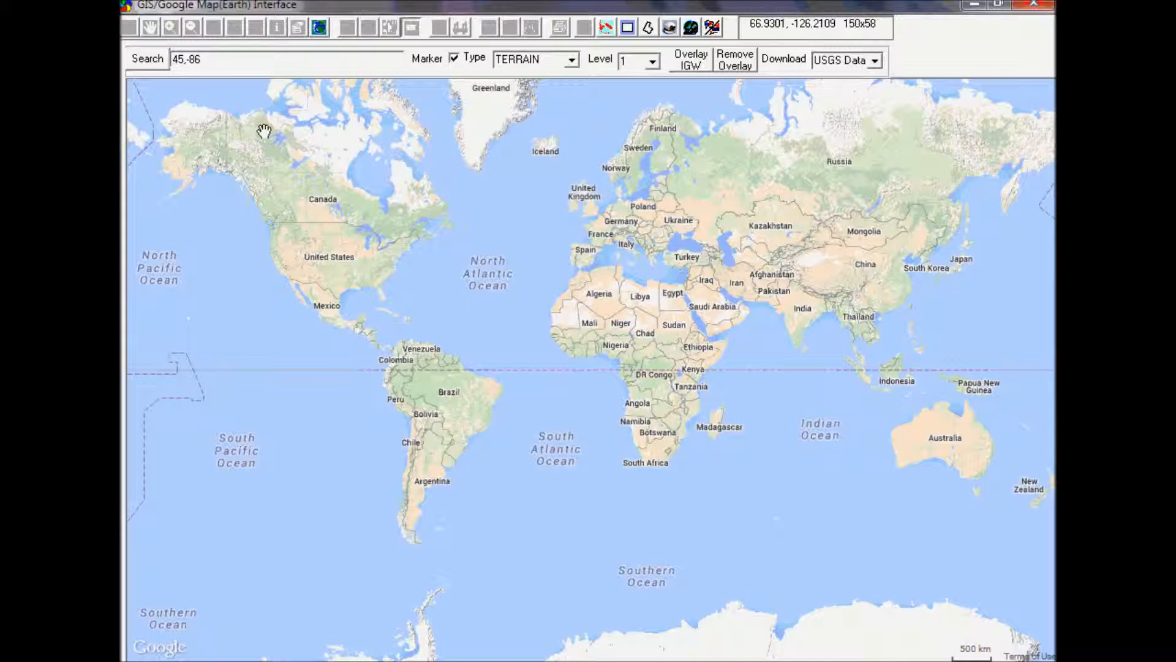
# - Leave the Google map view and close the GIS interface to reach the main groundwater modeling window
pyautogui.click(714, 27)
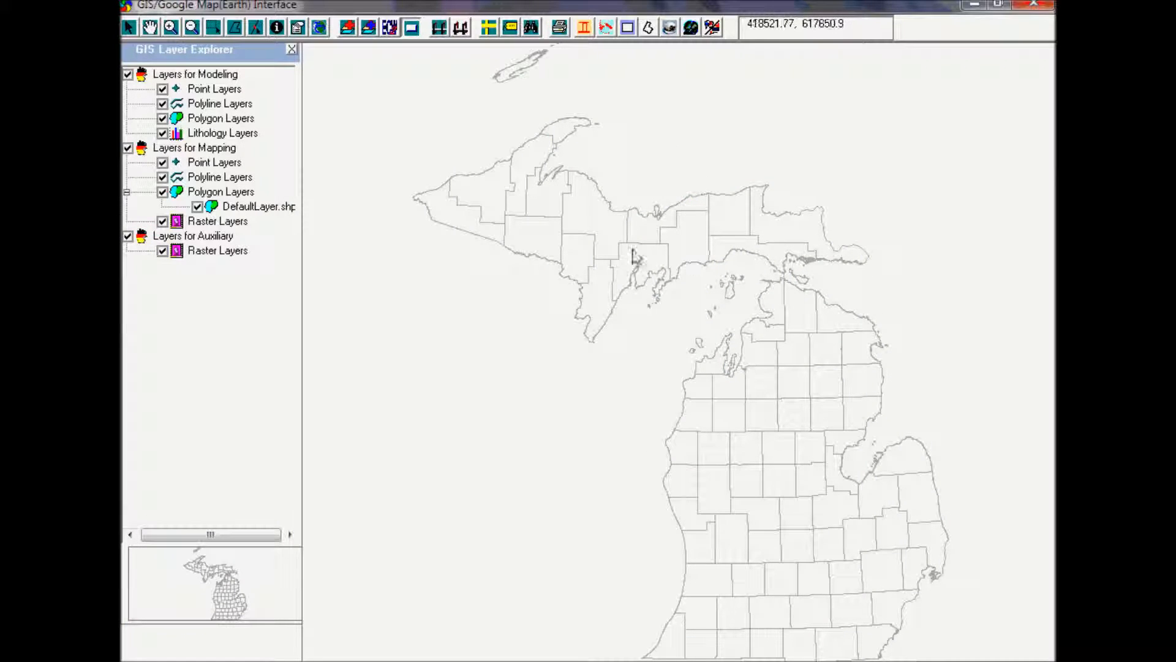
pyautogui.click(1035, 4)
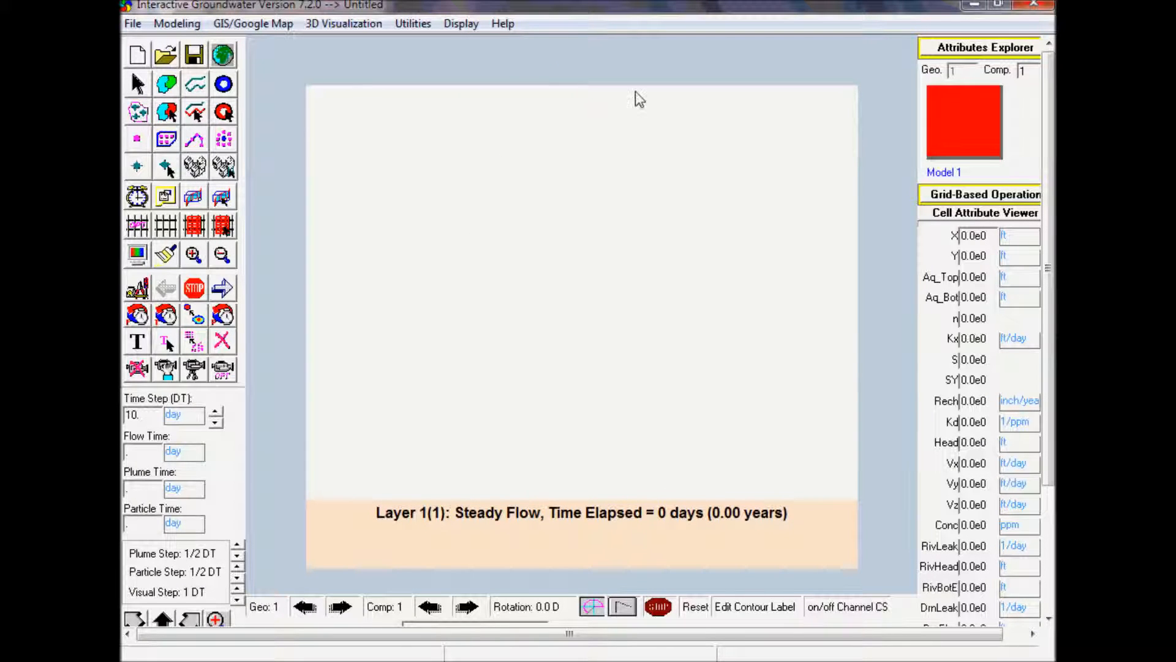
# - Switch the model's X and Y length units to metres and set the Y length to 100 m
pyautogui.click(226, 55)
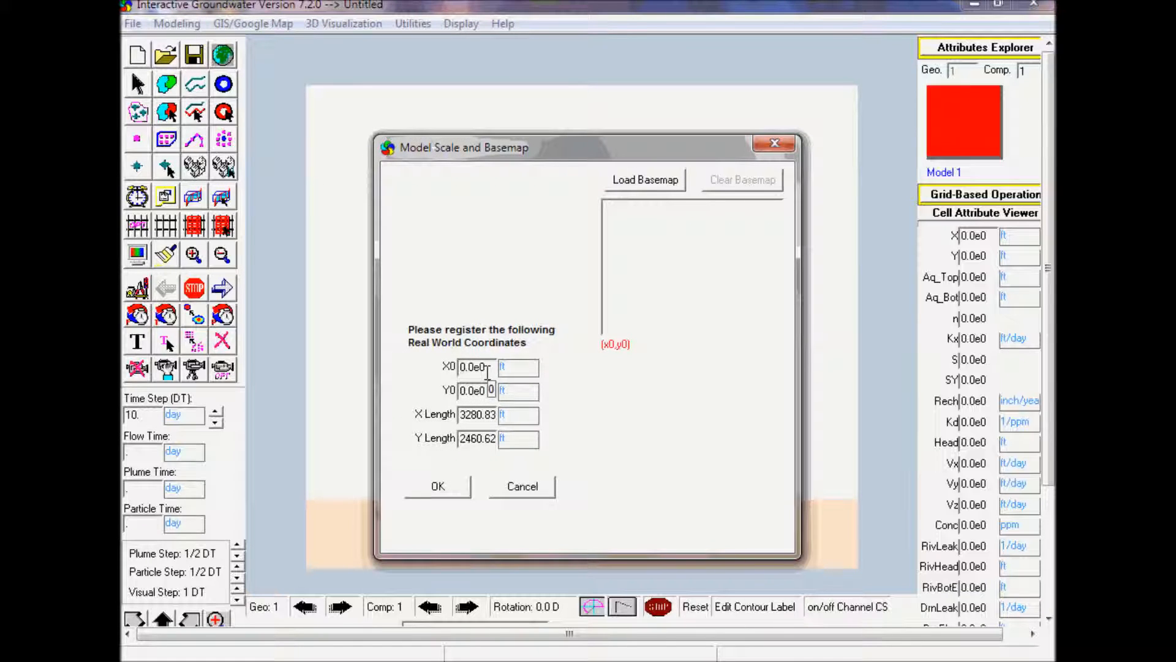
pyautogui.click(516, 417)
pyautogui.click(516, 416)
pyautogui.click(516, 418)
pyautogui.click(512, 418)
pyautogui.click(511, 448)
pyautogui.click(510, 448)
pyautogui.click(509, 449)
pyautogui.doubleClick(486, 440)
pyautogui.write('100')
pyautogui.click(448, 486)
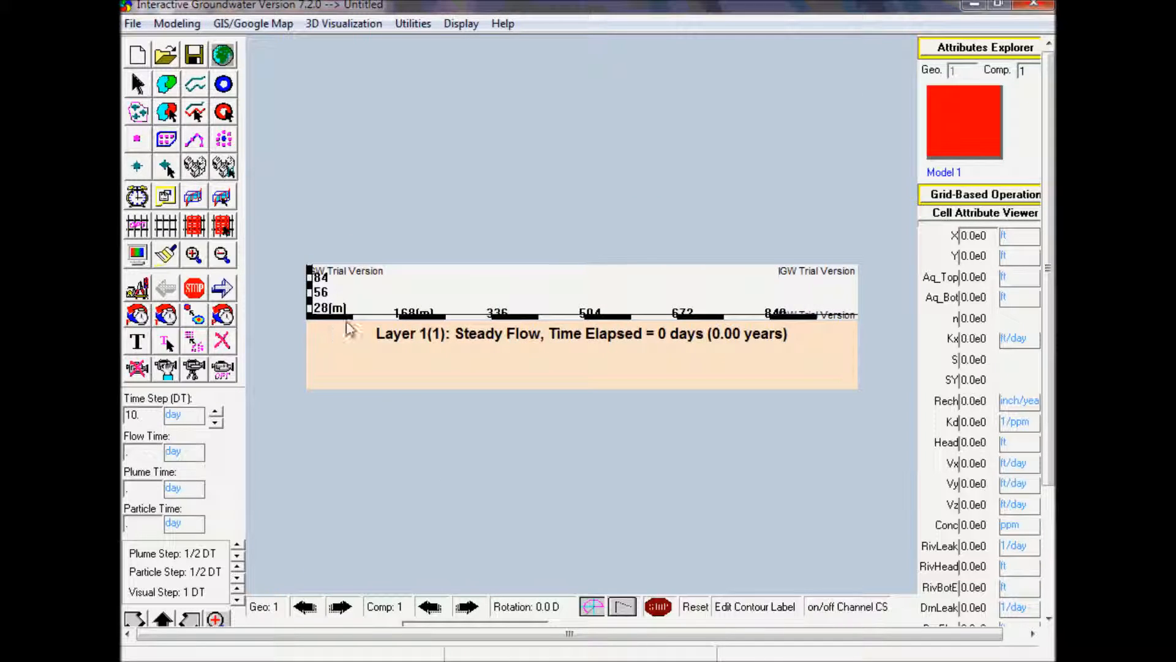
# - Hide the horizontal and vertical scale bars in the model's display options
pyautogui.click(139, 255)
pyautogui.click(175, 90)
pyautogui.click(160, 109)
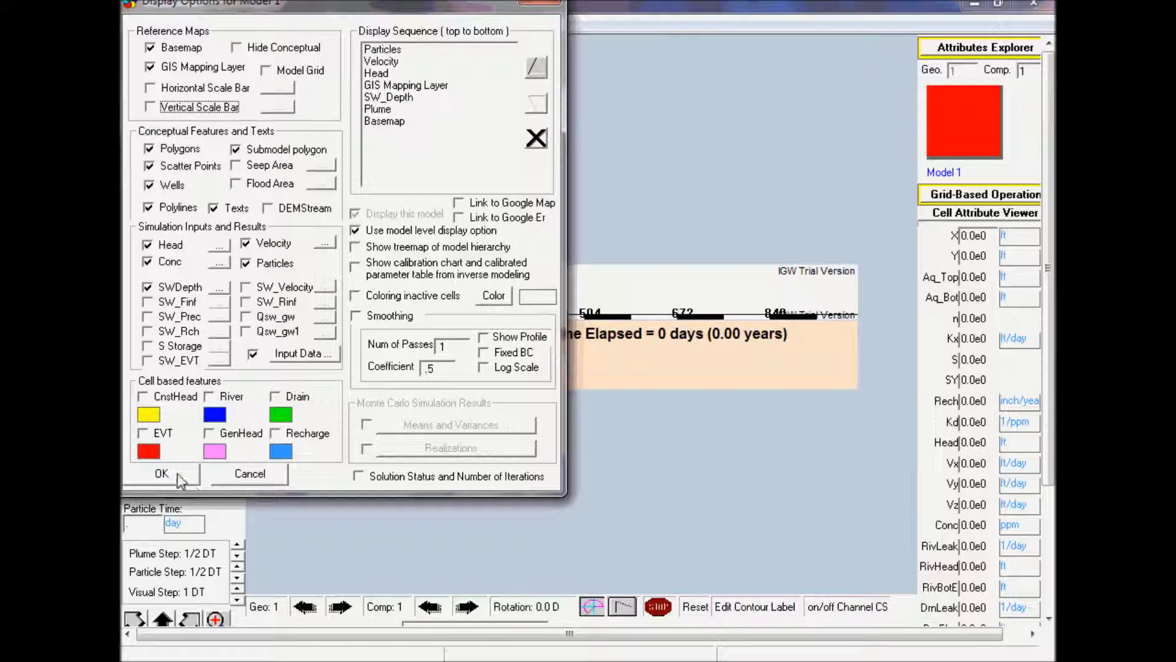
pyautogui.click(184, 478)
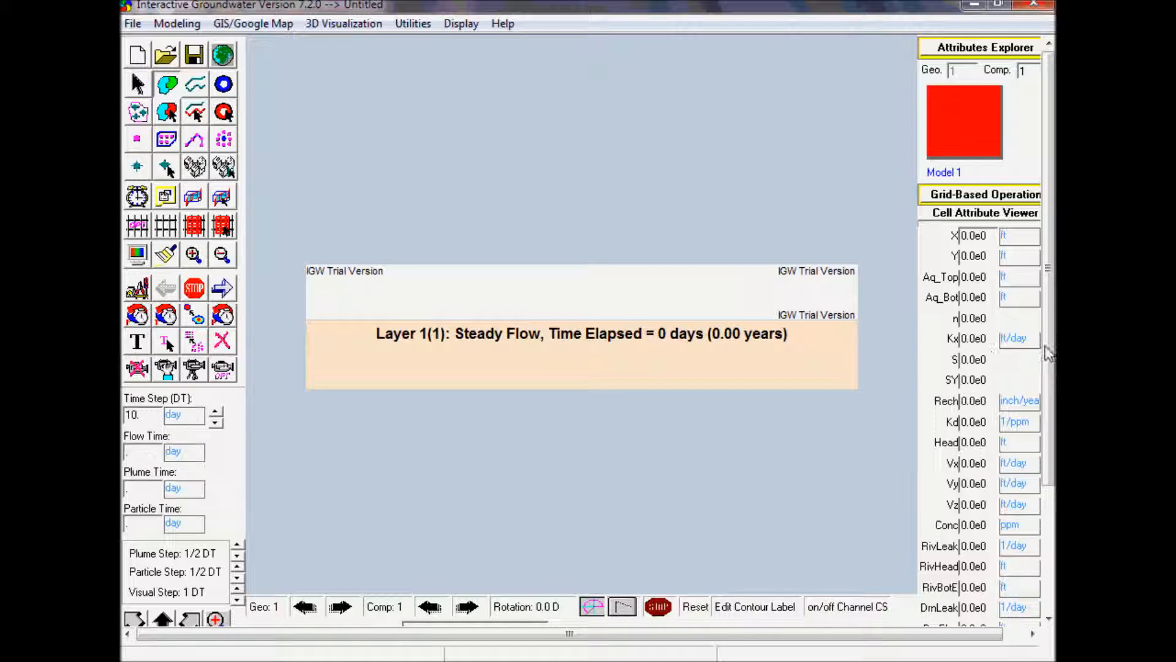
# - Create a rectangular zone polygon from the vertex coordinates 0,0; 1000,0; 1000,100 and 0,100 in metres
pyautogui.moveTo(1048, 346); pyautogui.dragTo(1045, 367)
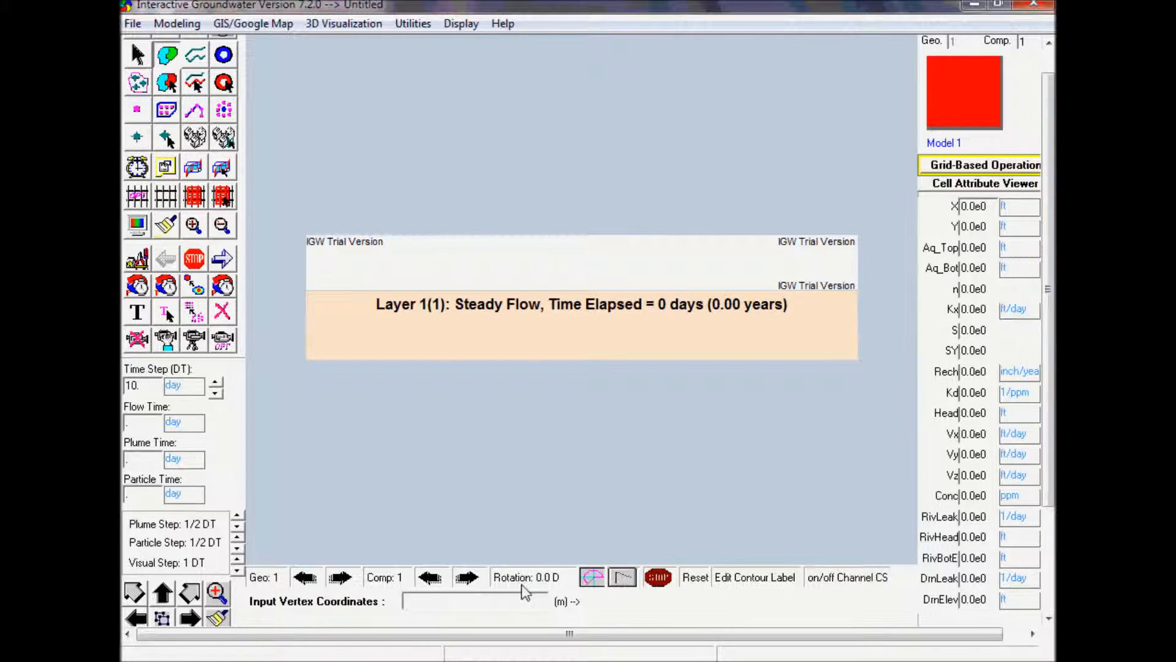
pyautogui.click(438, 599)
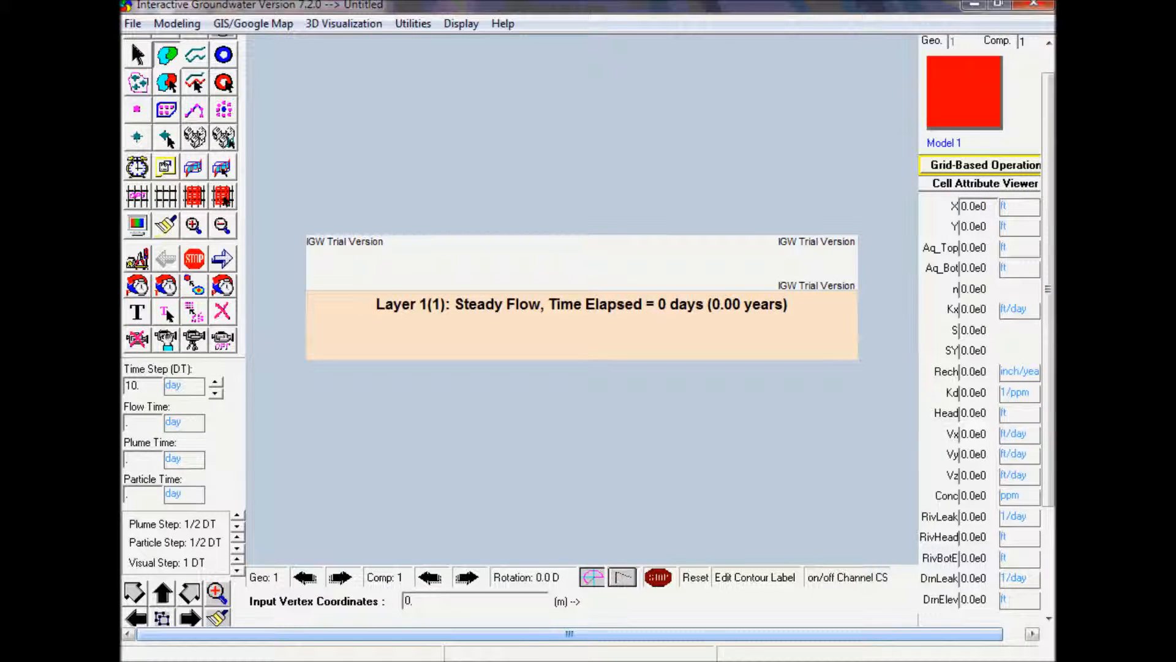
pyautogui.press('Return')
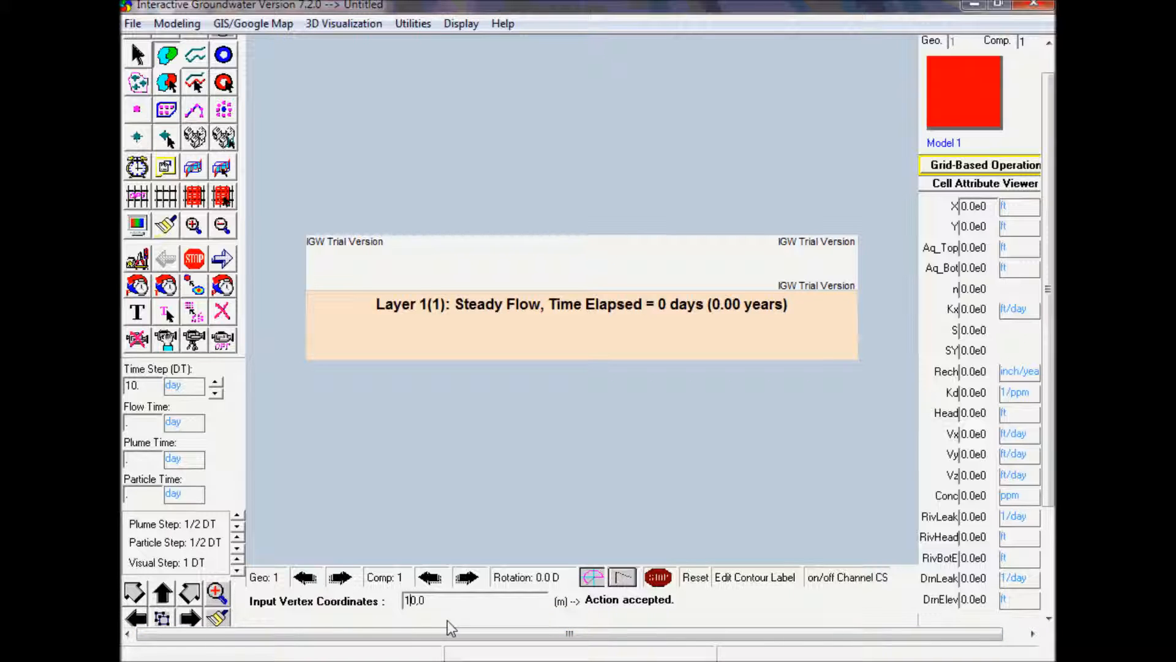
pyautogui.click(471, 602)
pyautogui.press('Return')
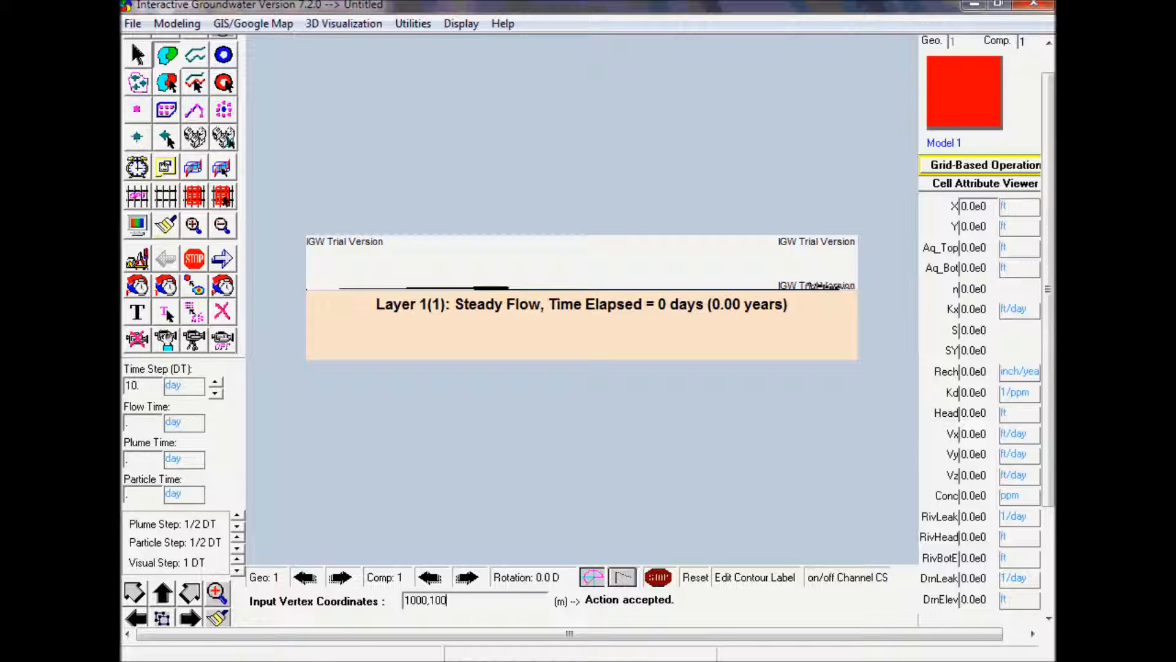
pyautogui.press('Return')
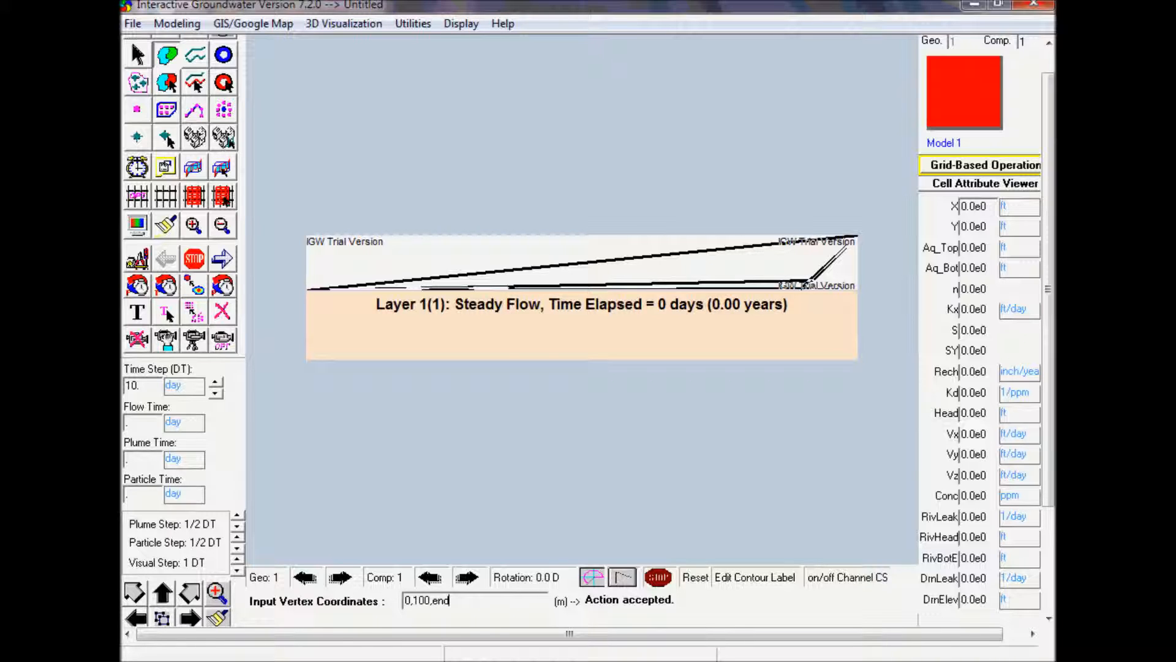
pyautogui.press('Return')
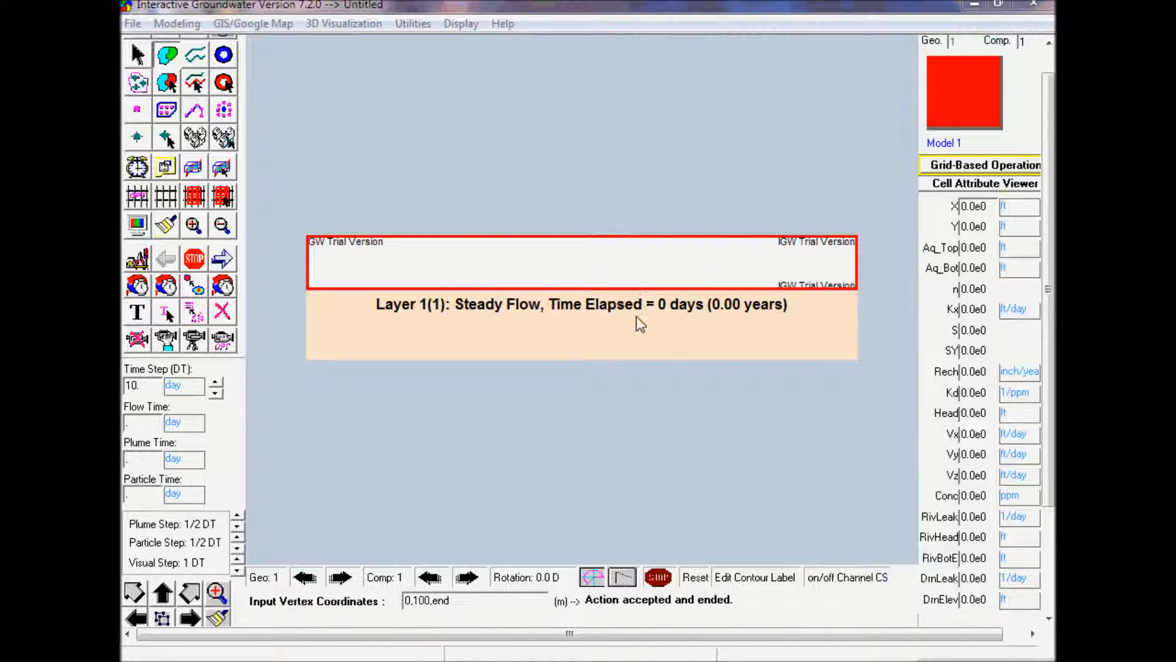
# - Import the channel polyline from the ChannelConfig_IV text file and select it in the model
pyautogui.click(194, 57)
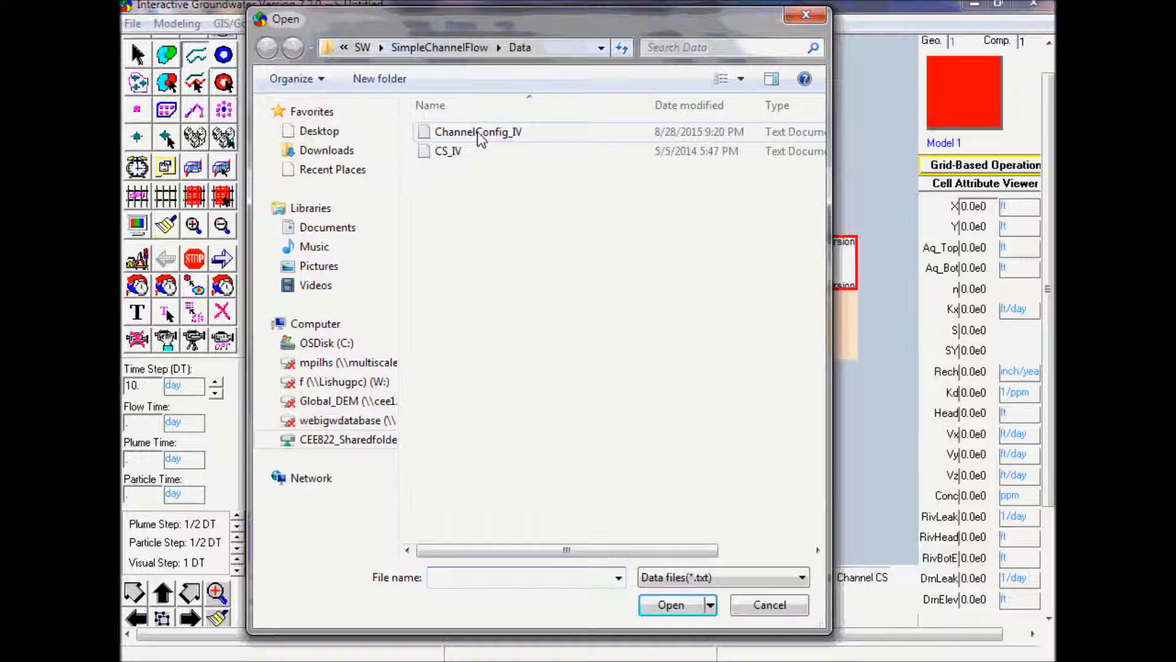
pyautogui.doubleClick(477, 132)
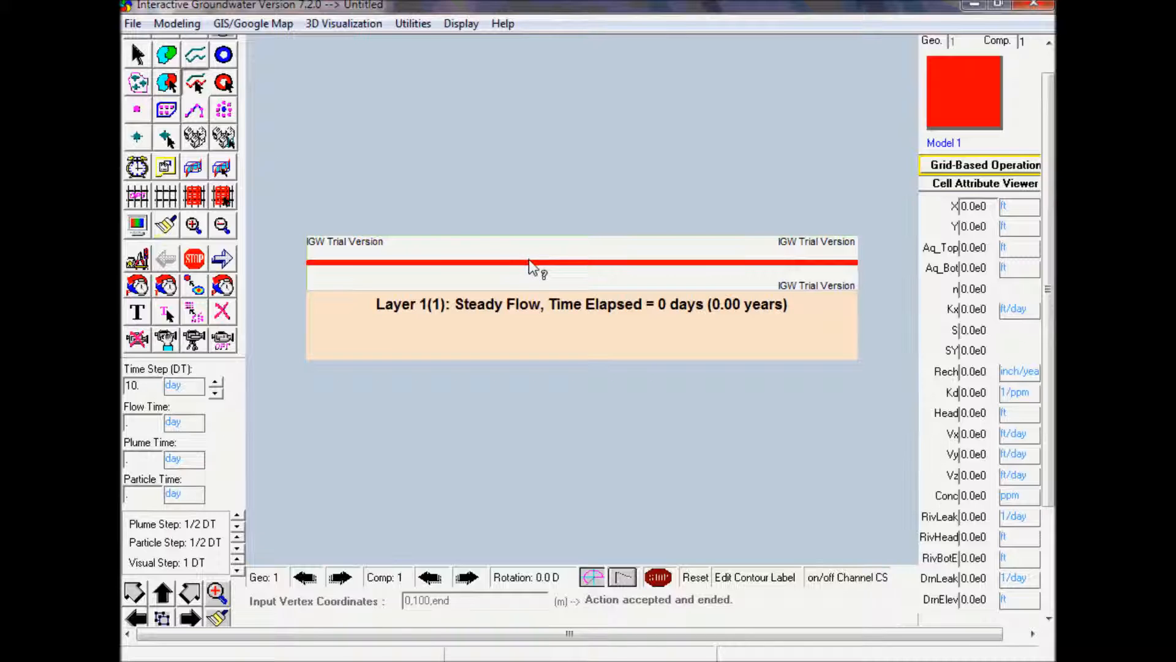
pyautogui.click(475, 260)
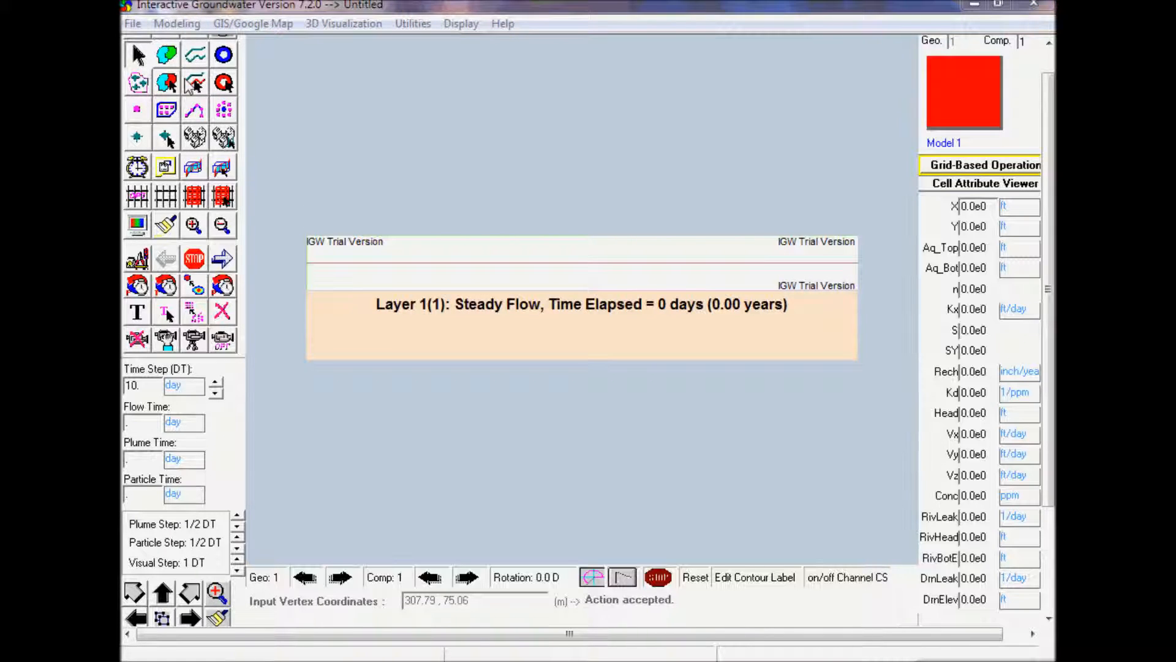
pyautogui.click(503, 270)
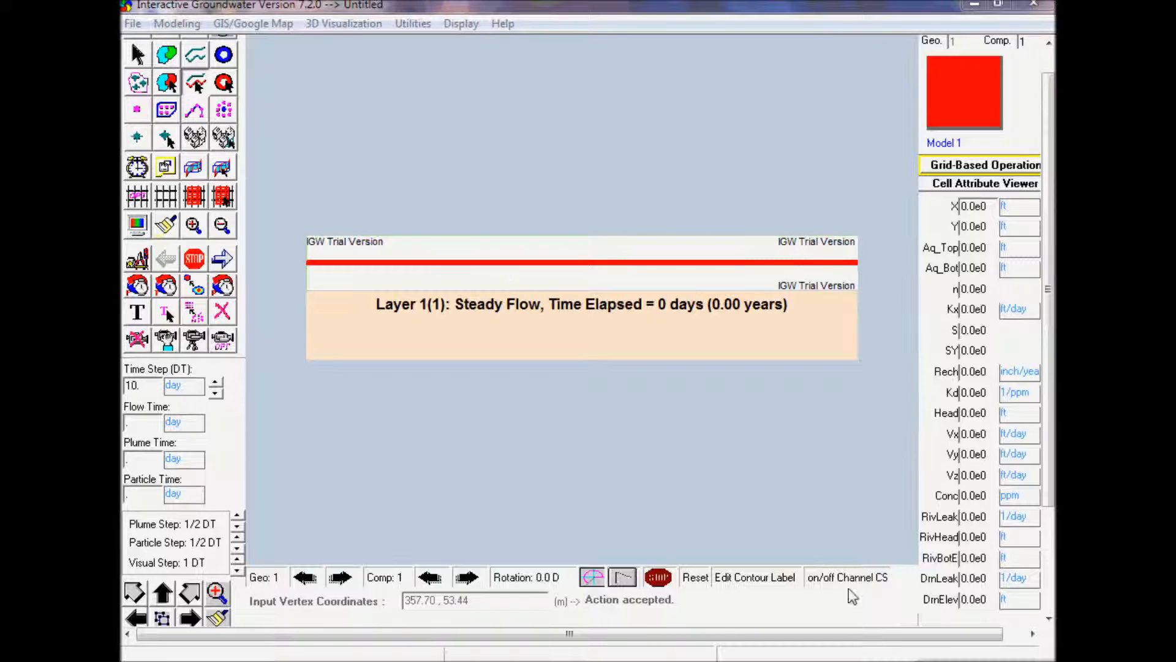
# - Make the channel polyline a two-way head-dependent River boundary and open its node attribute table
pyautogui.moveTo(962, 660); pyautogui.dragTo(505, 60)
pyautogui.click(653, 261)
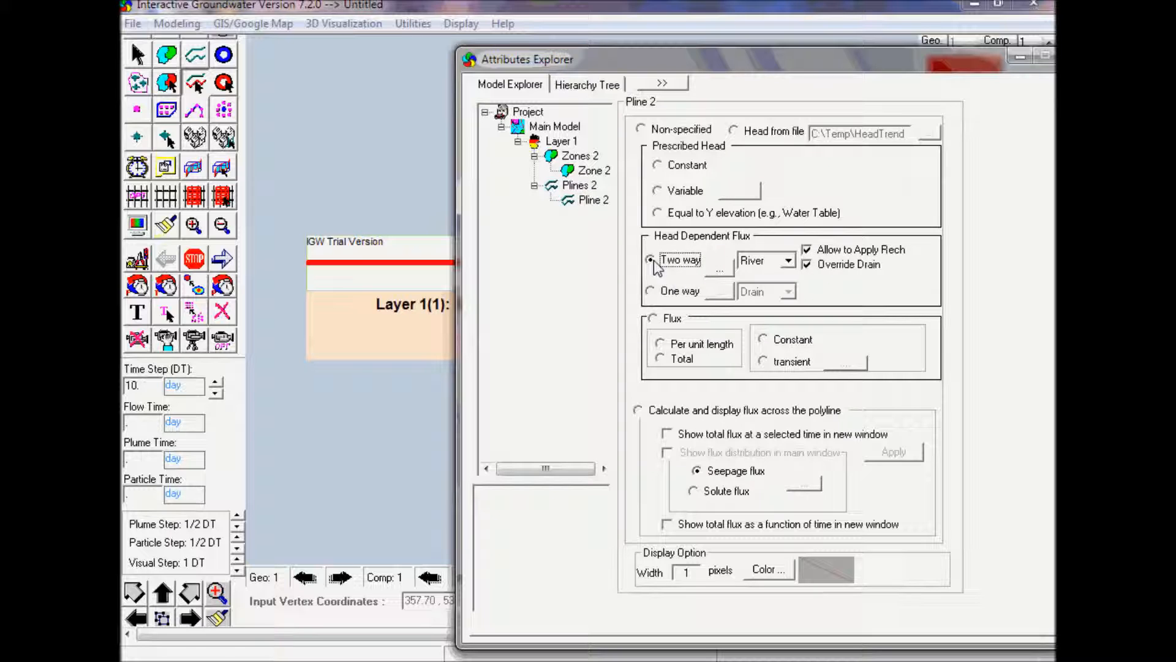
pyautogui.click(720, 271)
pyautogui.moveTo(696, 140); pyautogui.dragTo(688, 48)
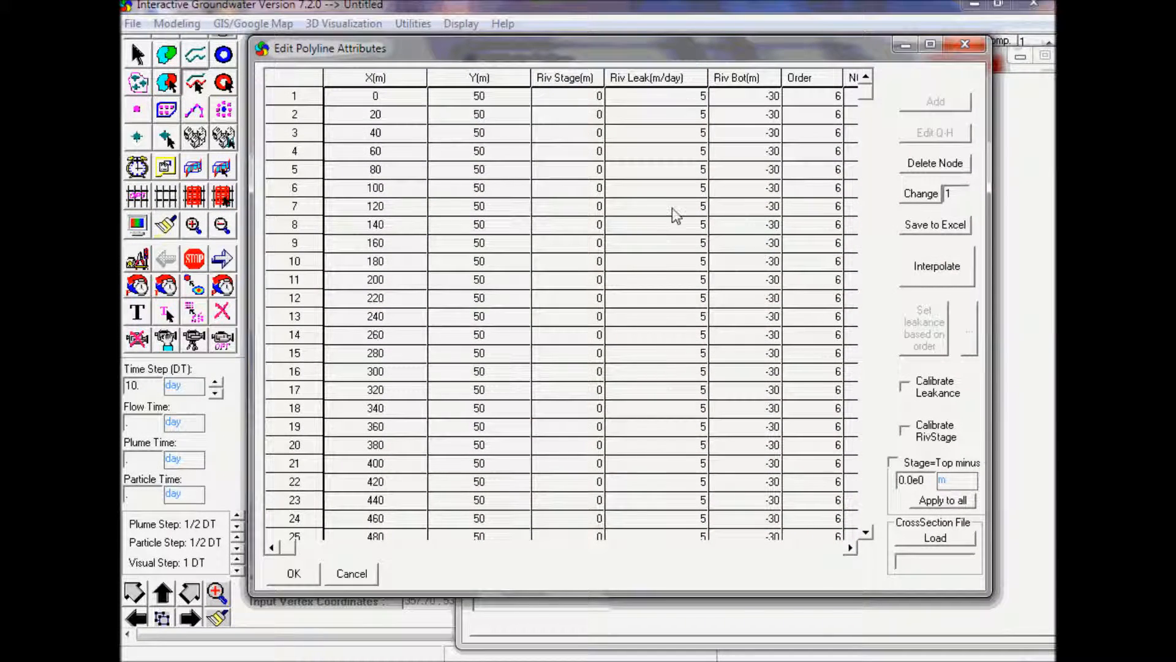
# - Set the Ntype of node 1 to 2 and bring up its Q-H definition
pyautogui.click(833, 547)
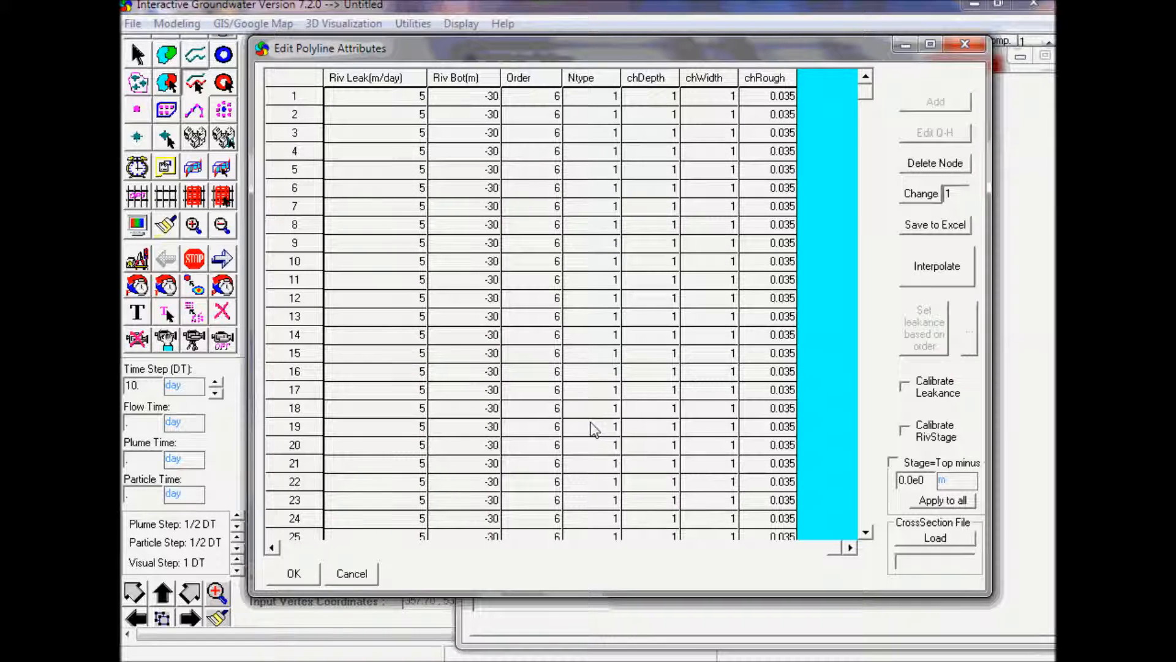
pyautogui.click(592, 96)
pyautogui.press('Return')
pyautogui.moveTo(584, 159); pyautogui.dragTo(698, 60)
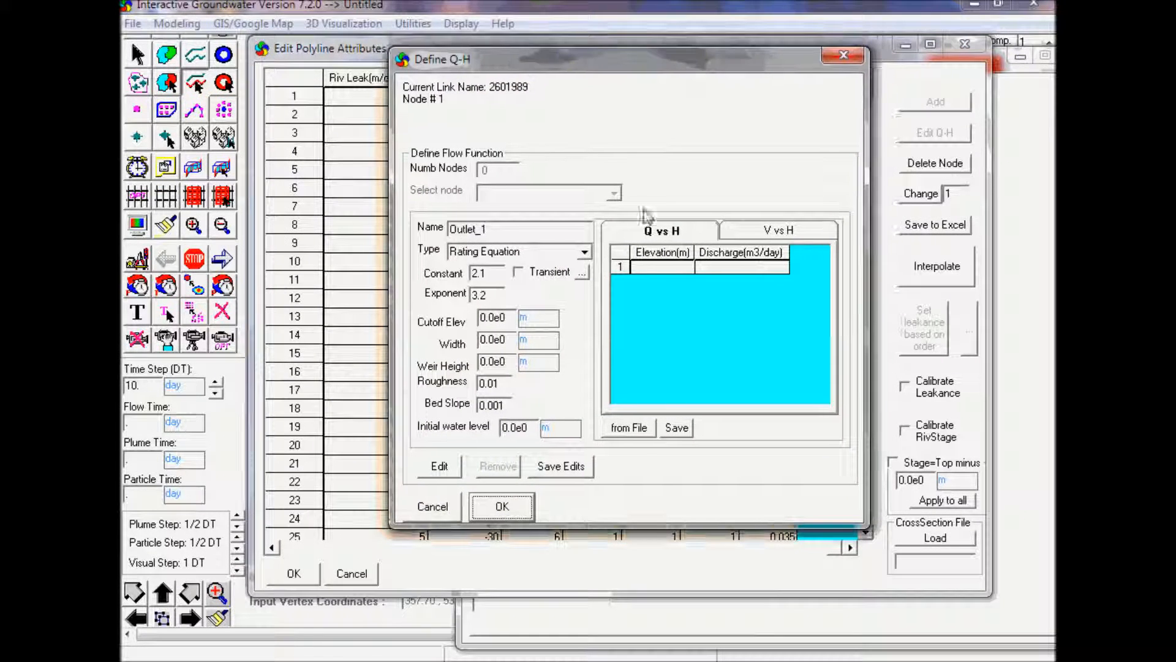
# - Define node 1 as a constant flow of 20 m^3/Sec and save the flow function
pyautogui.click(439, 467)
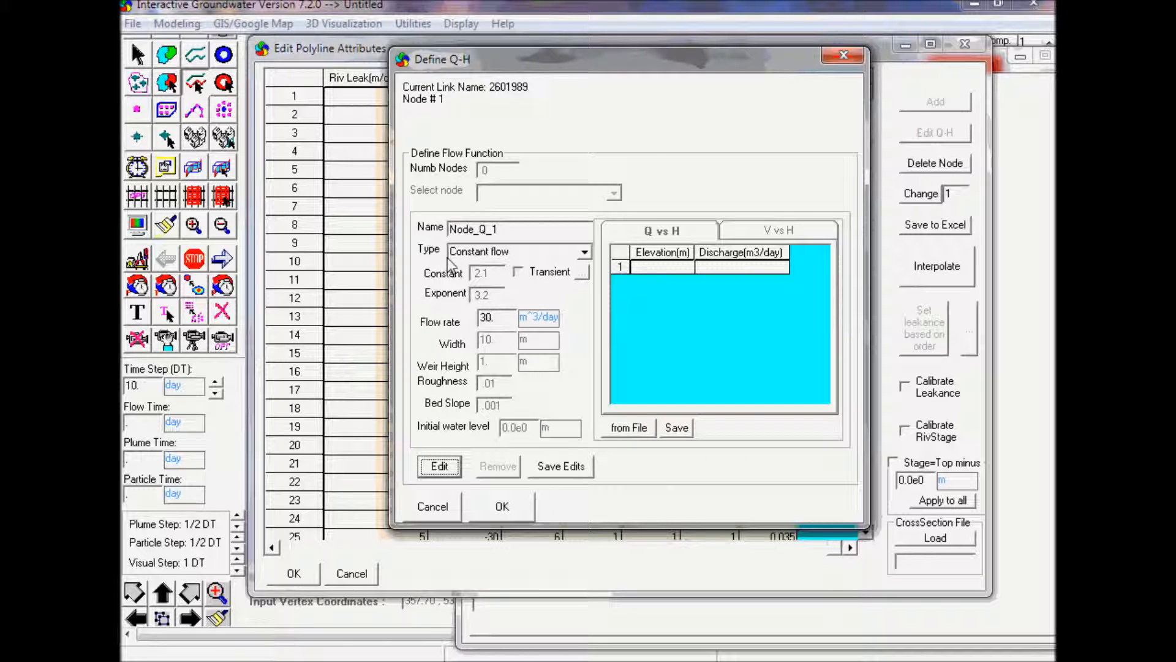
pyautogui.click(501, 229)
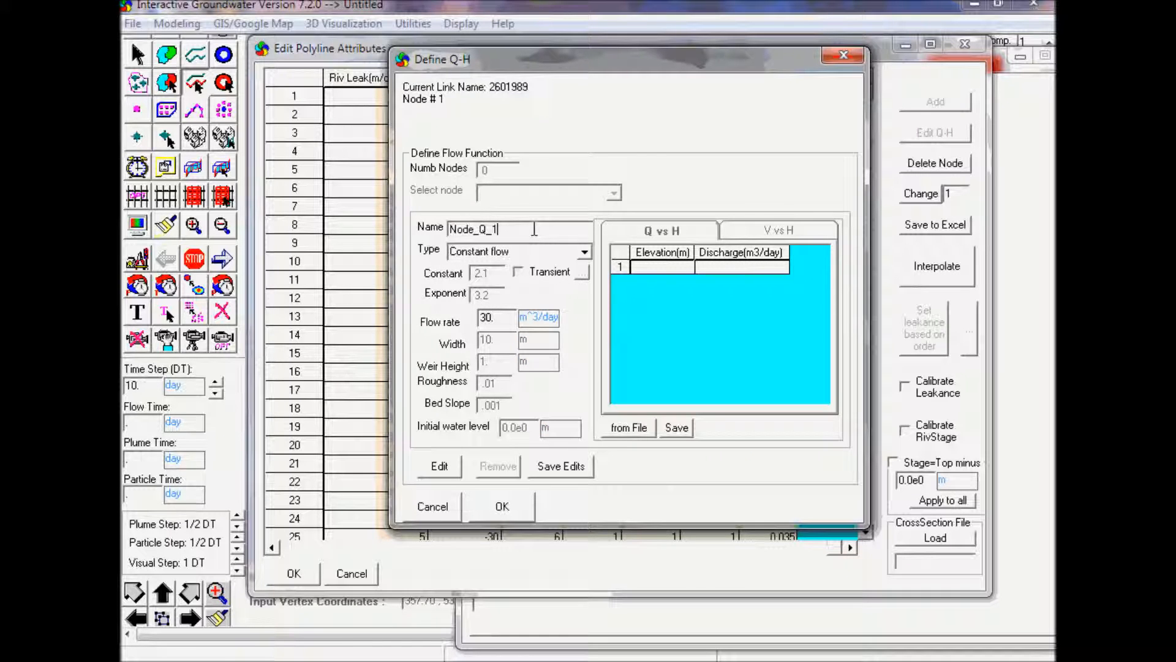
pyautogui.click(584, 252)
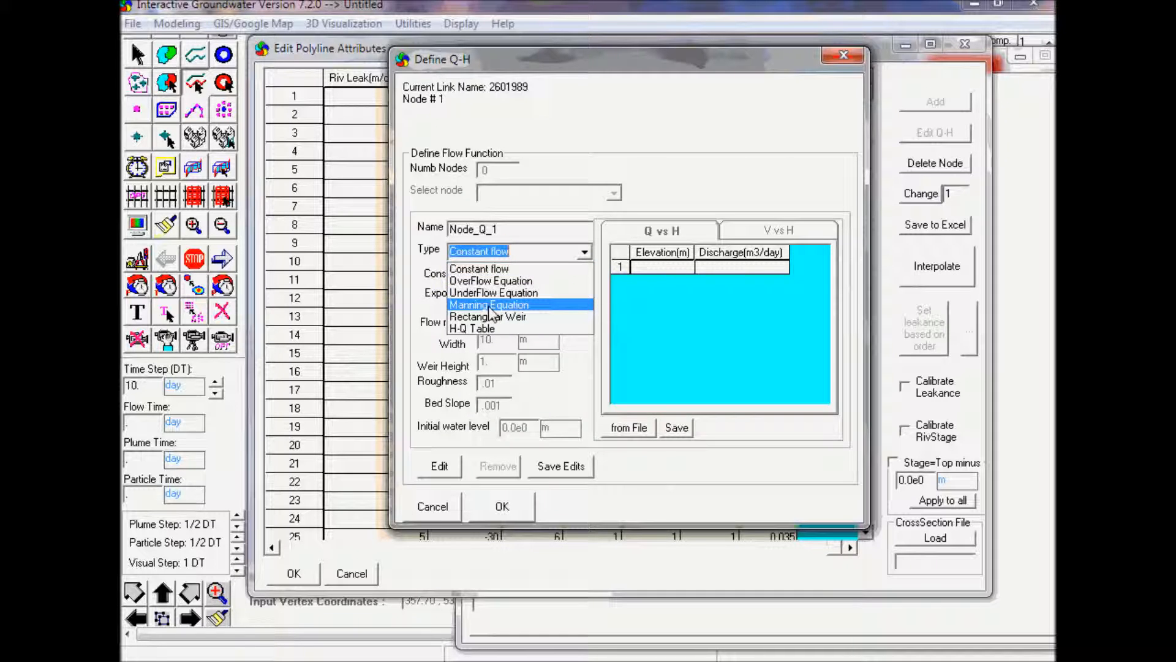
pyautogui.click(496, 269)
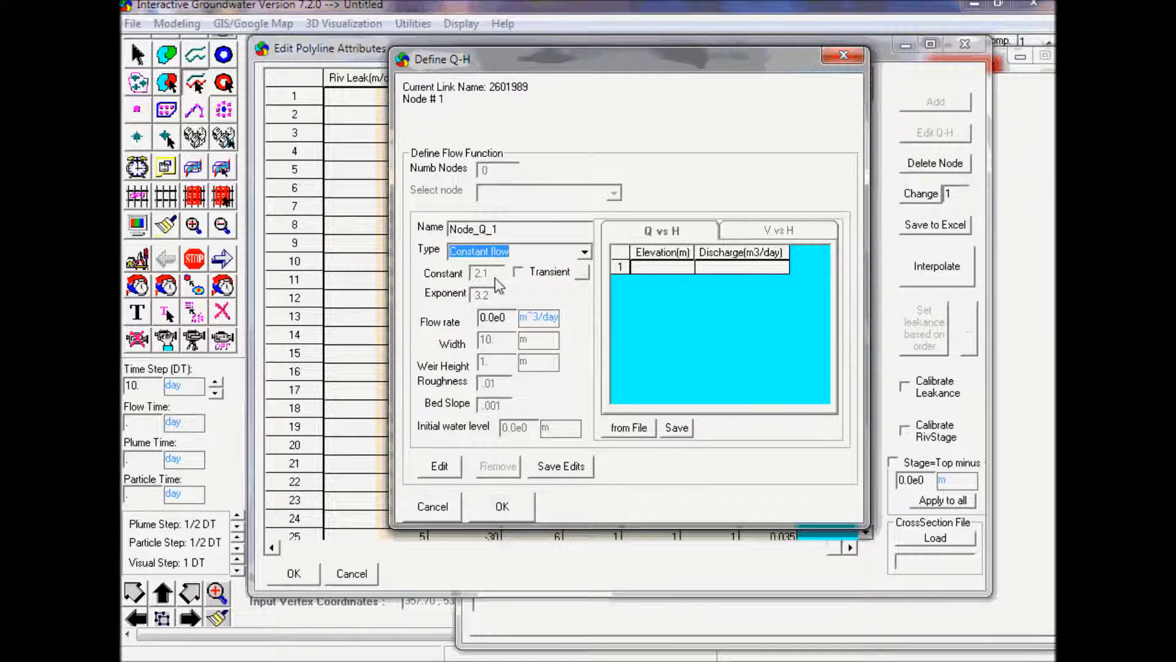
pyautogui.click(533, 324)
pyautogui.doubleClick(484, 318)
pyautogui.write('20')
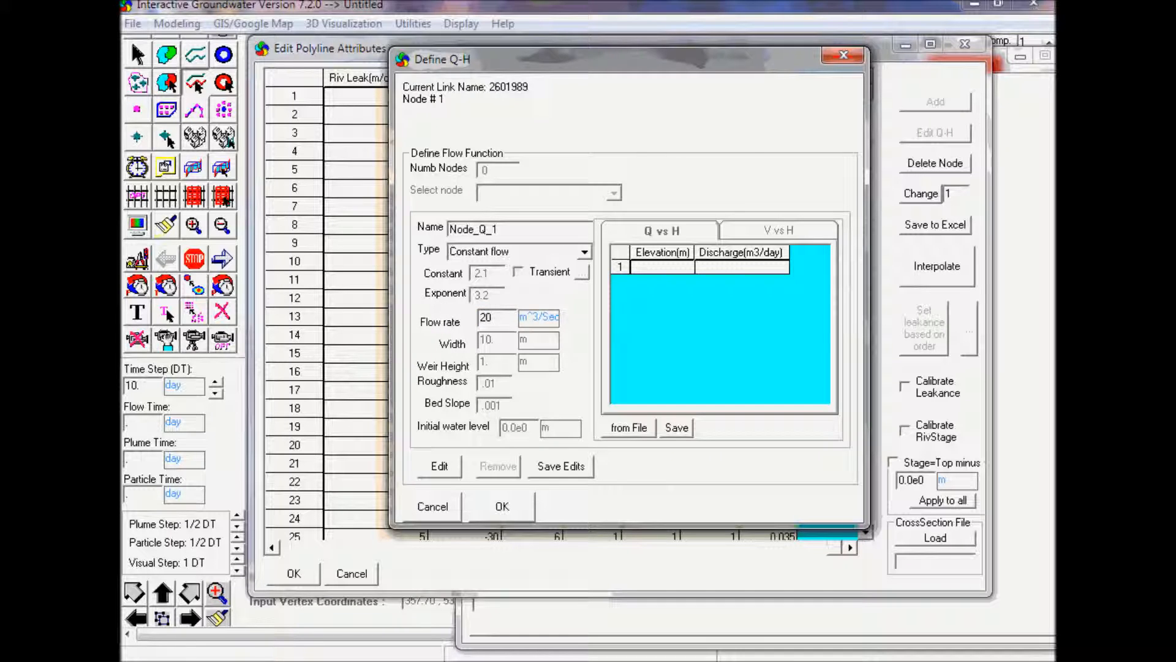
pyautogui.click(570, 468)
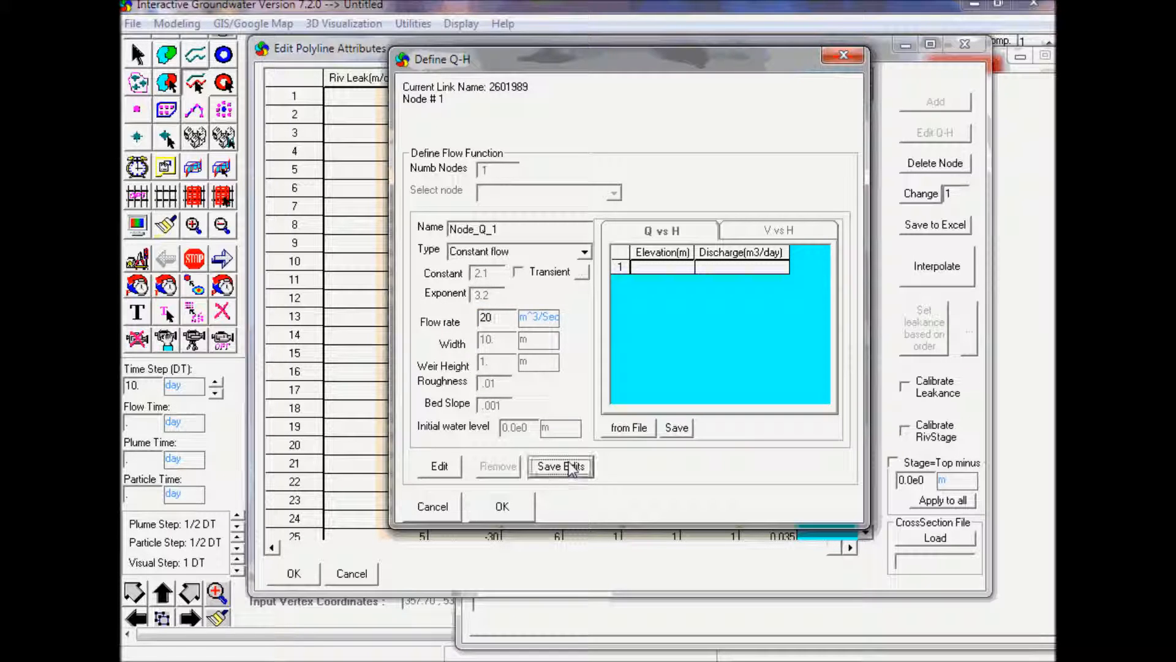
pyautogui.click(501, 506)
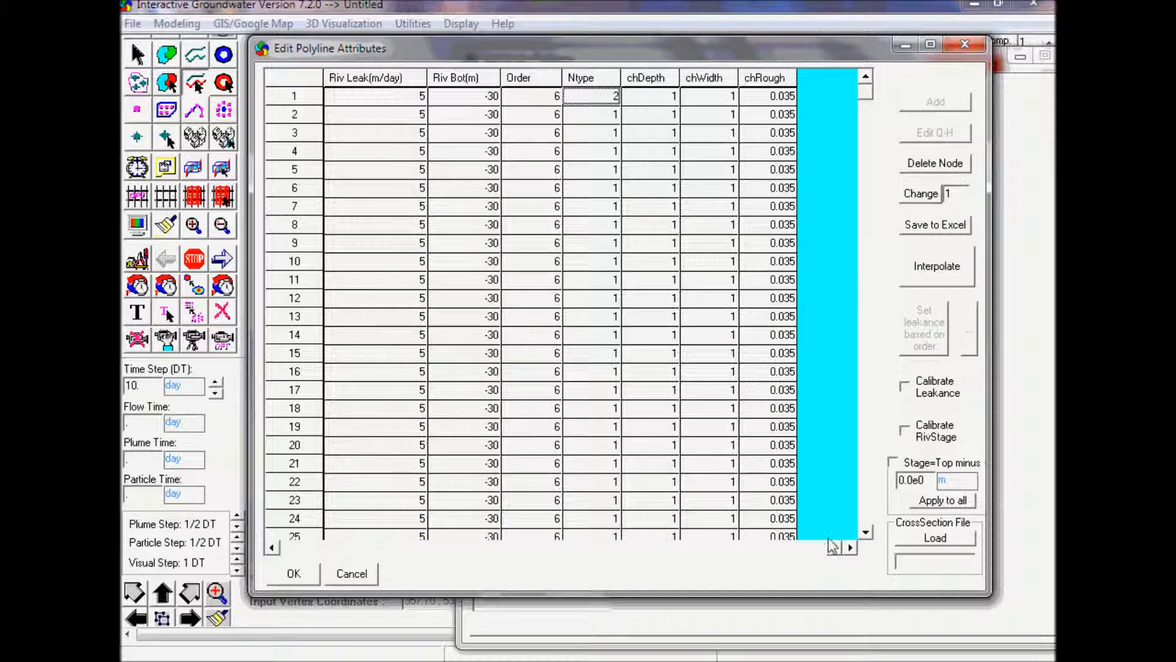
# - Set the Ntype of the last channel node, 51, to 999
pyautogui.click(866, 523)
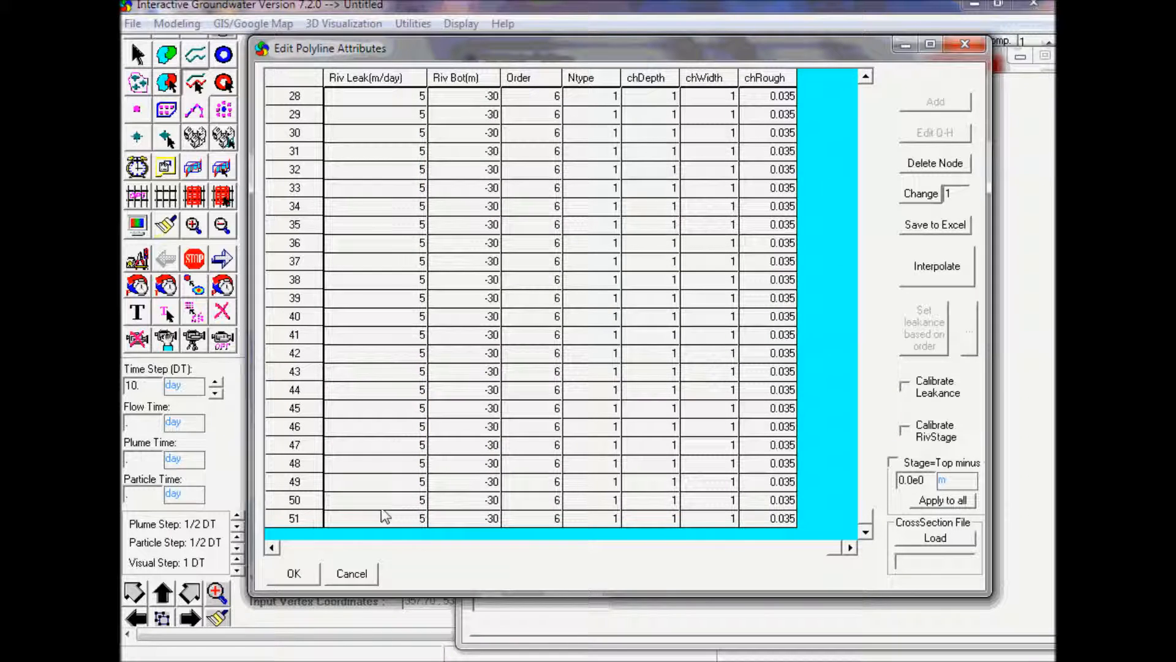
pyautogui.click(617, 522)
pyautogui.write('999')
pyautogui.press('Return')
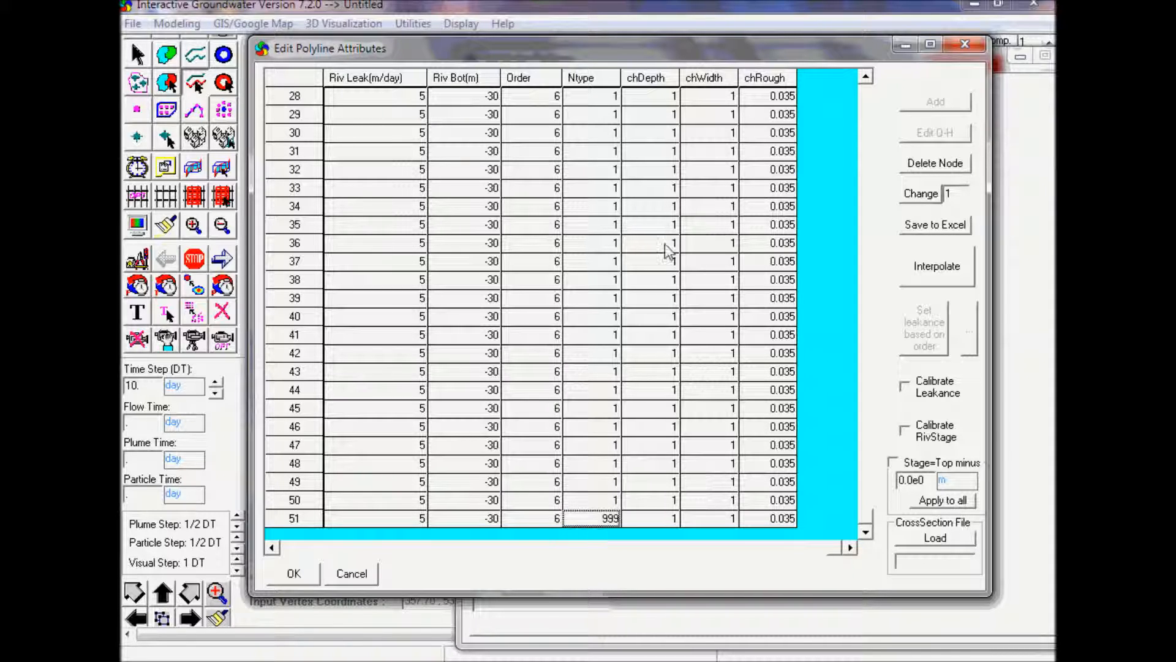
# - Change the chDepth value to 1.2 for all channel nodes
pyautogui.click(663, 79)
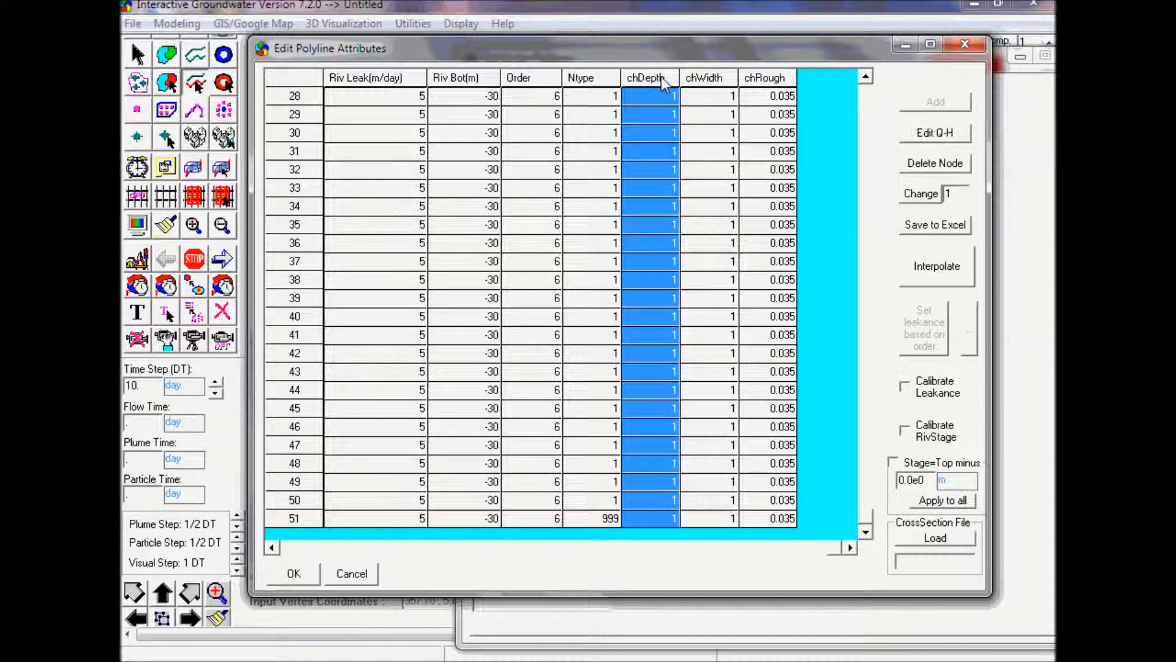
pyautogui.write('1.2')
pyautogui.click(920, 193)
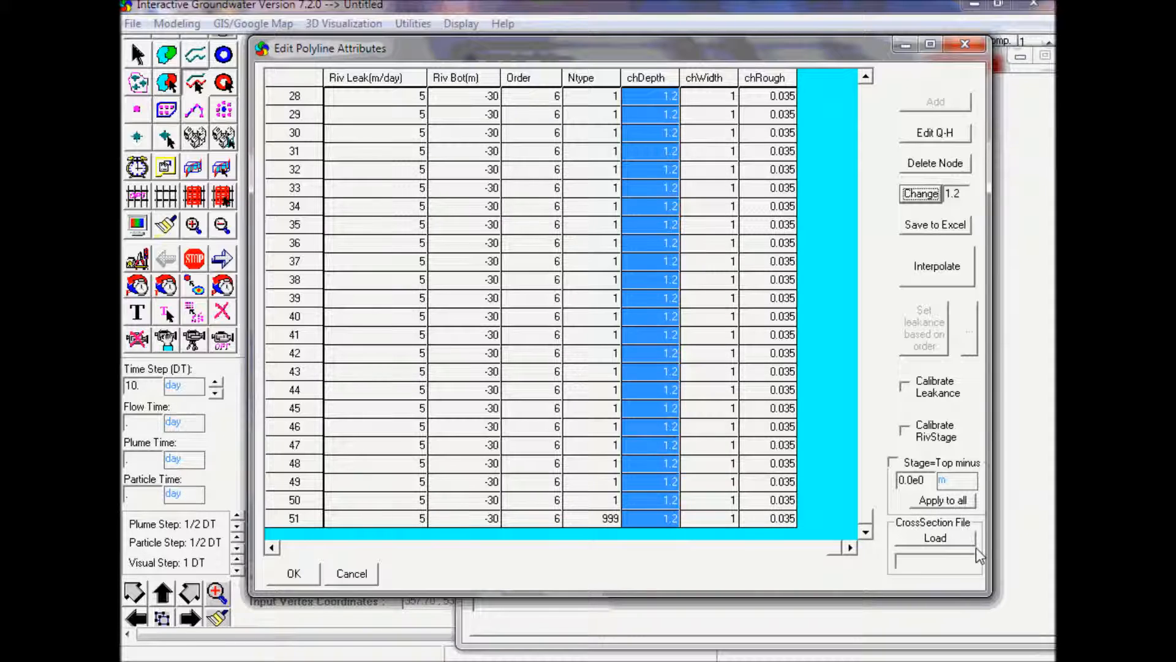
# - While choosing the cross-section file to load, open CS_IV in Notepad to examine its cross-section data
pyautogui.click(935, 537)
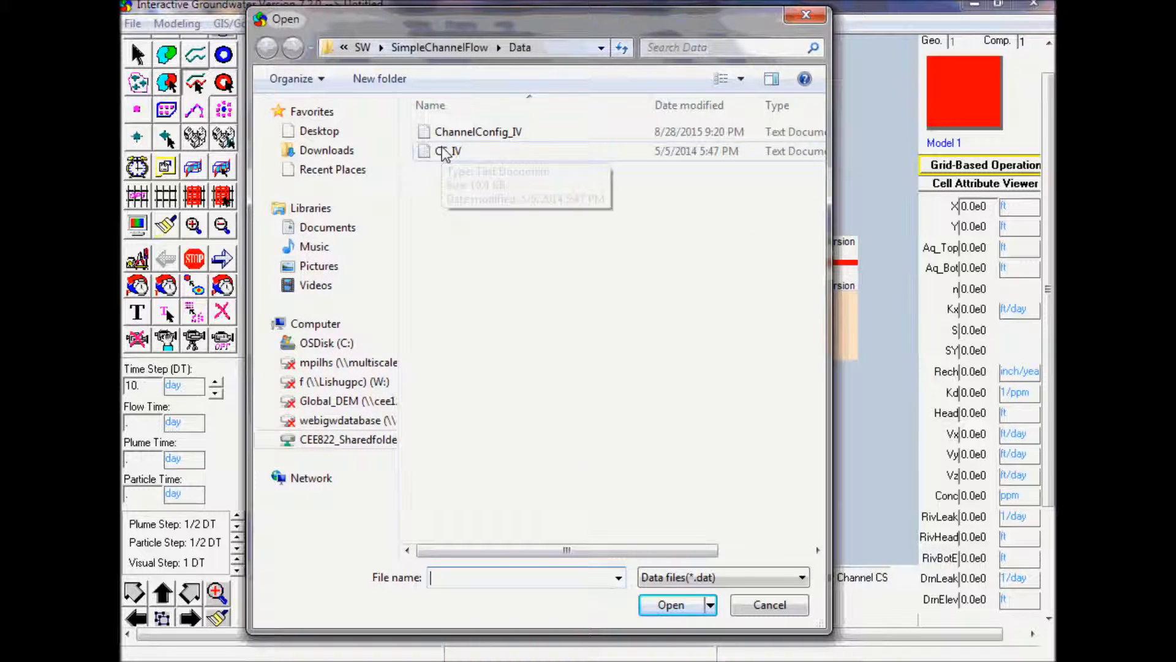
pyautogui.click(443, 150)
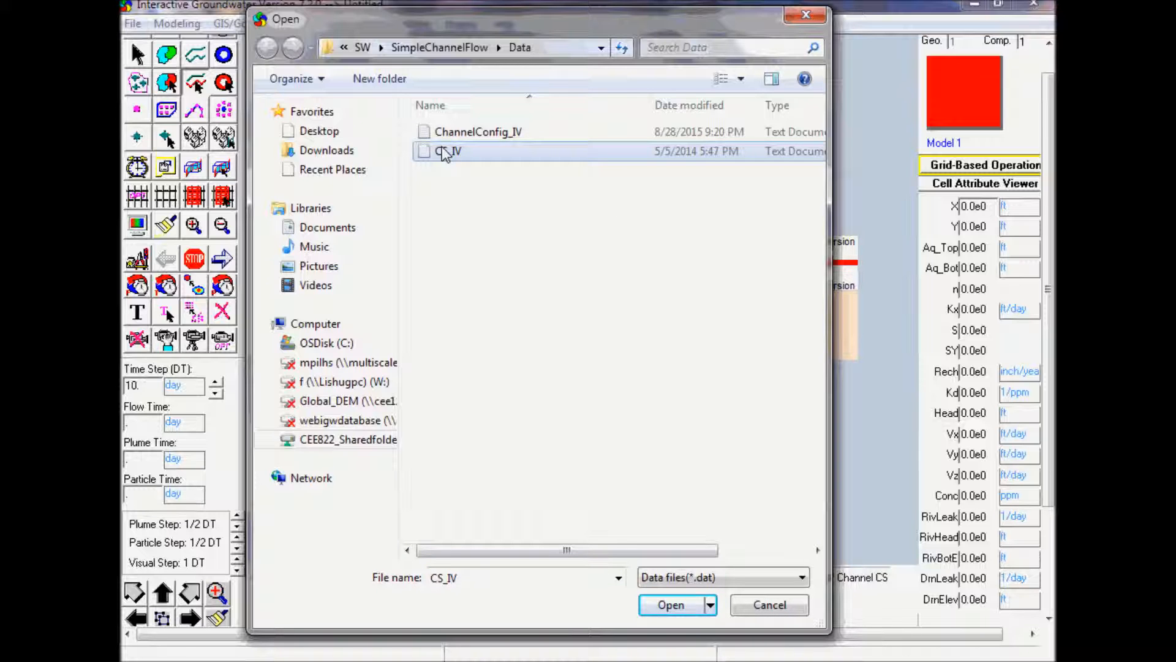
pyautogui.rightClick(442, 150)
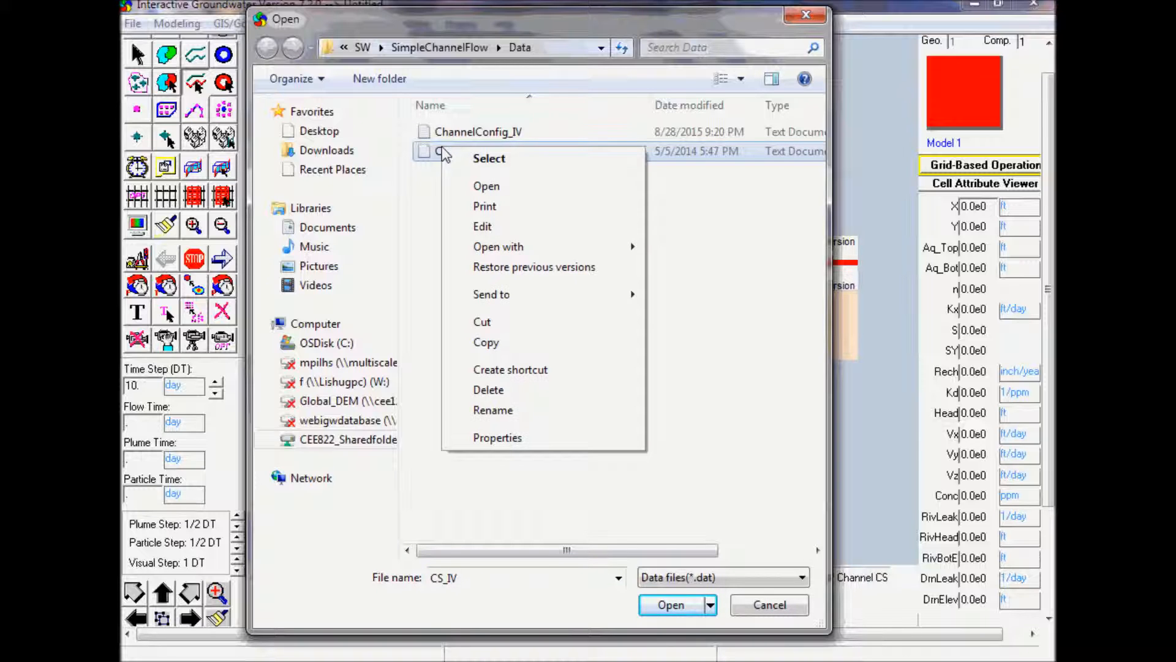
pyautogui.click(483, 227)
pyautogui.moveTo(521, 258); pyautogui.dragTo(663, 78)
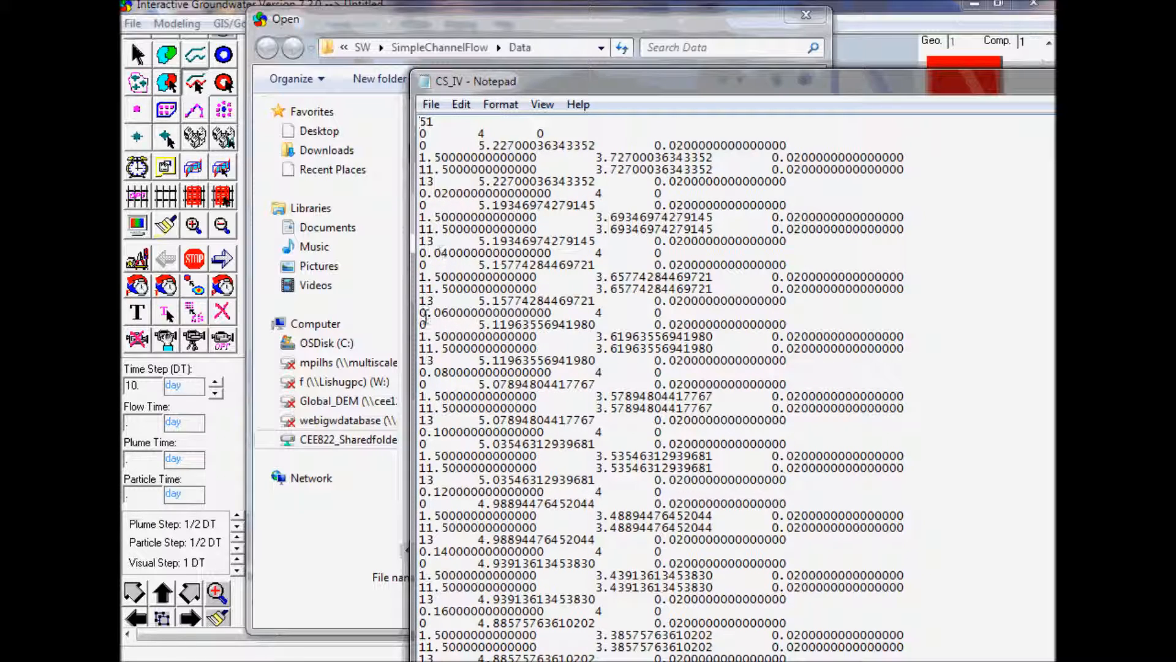
# - Close the Notepad view, load CS_IV as the channel's cross-section file and accept the polyline attributes
pyautogui.click(433, 86)
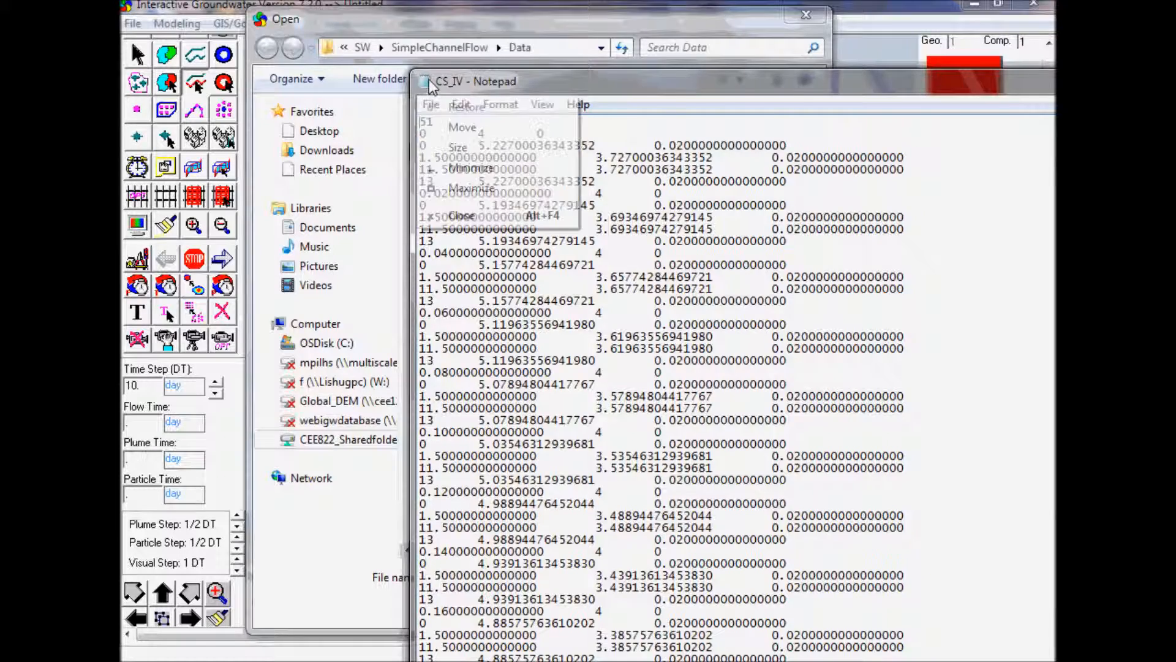
pyautogui.click(457, 214)
pyautogui.doubleClick(451, 152)
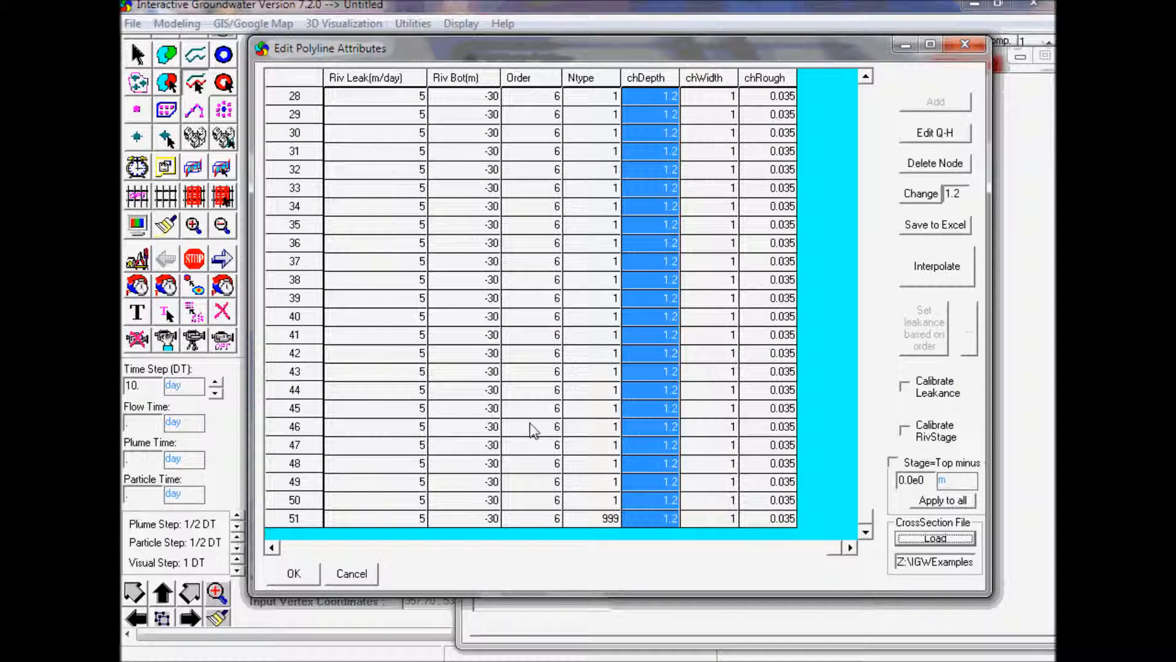
pyautogui.click(294, 573)
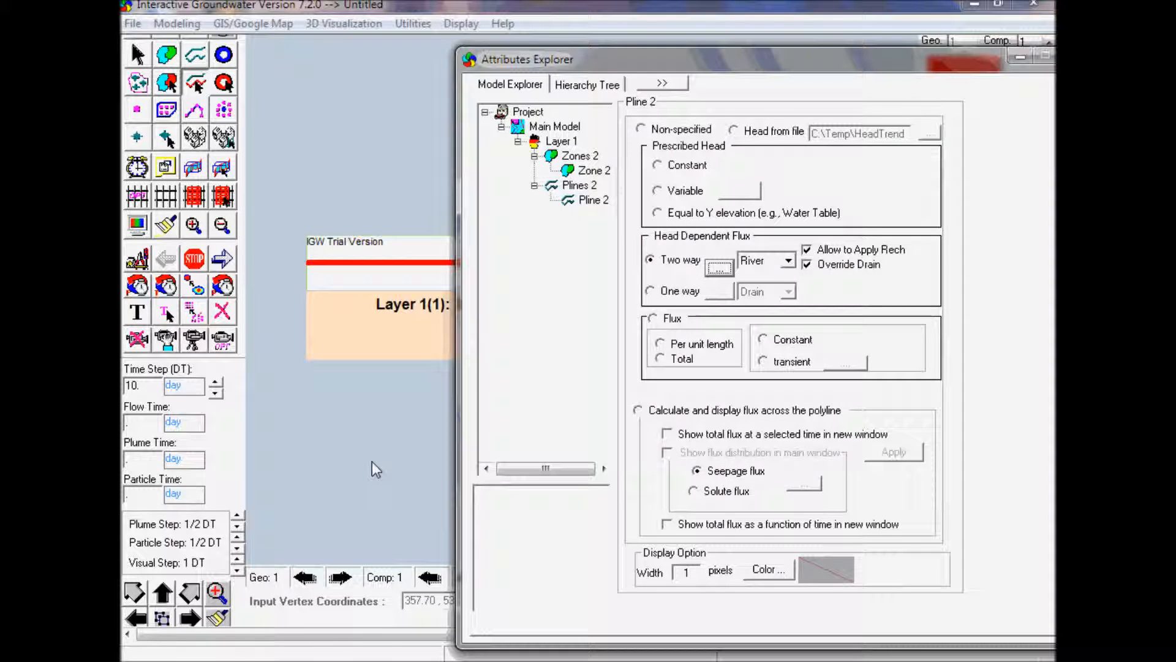
# - Enable Channel/Stream in Layer 1's surface water channel options, using the Diffusive Wave solver
pyautogui.click(569, 144)
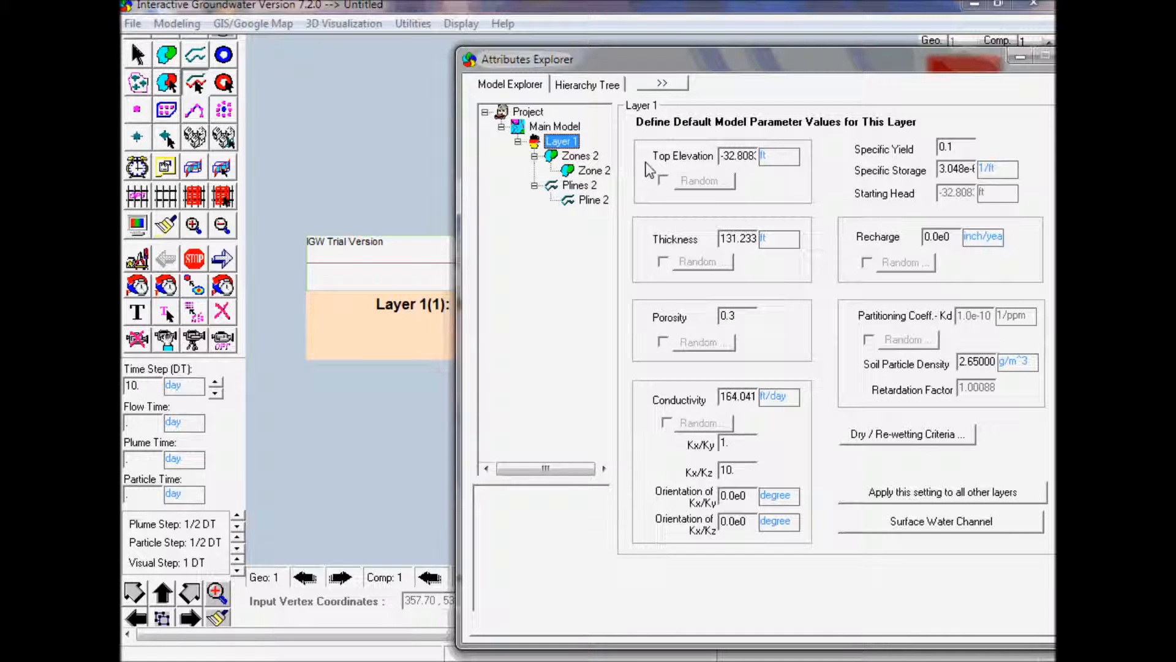
pyautogui.click(930, 531)
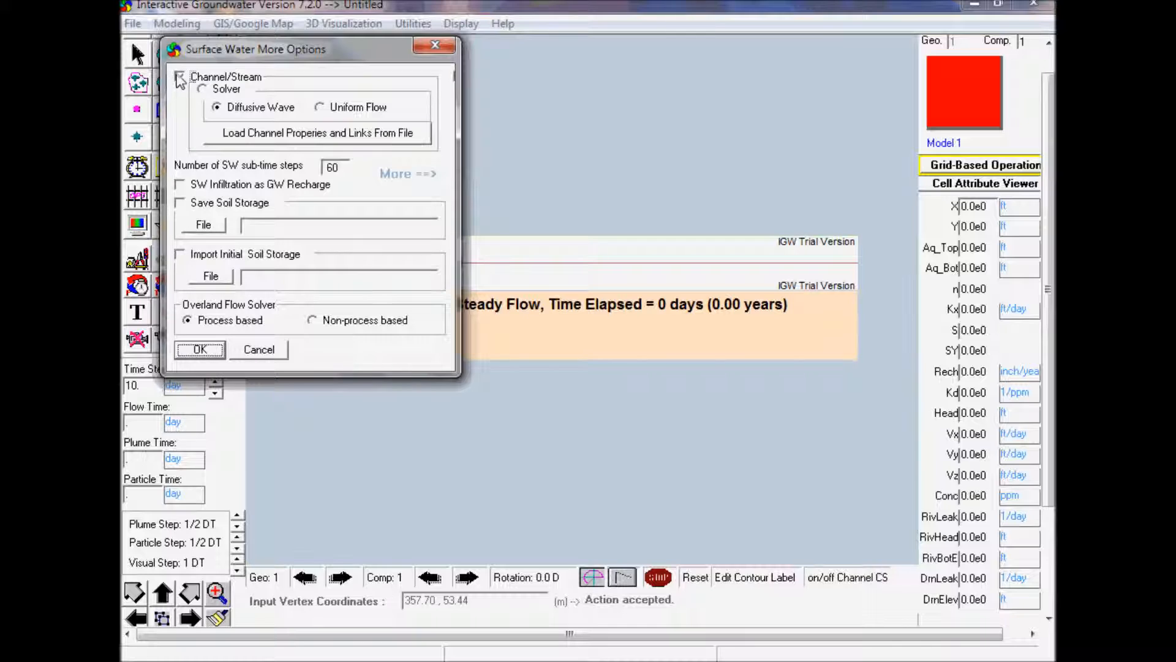
pyautogui.click(179, 77)
pyautogui.click(203, 91)
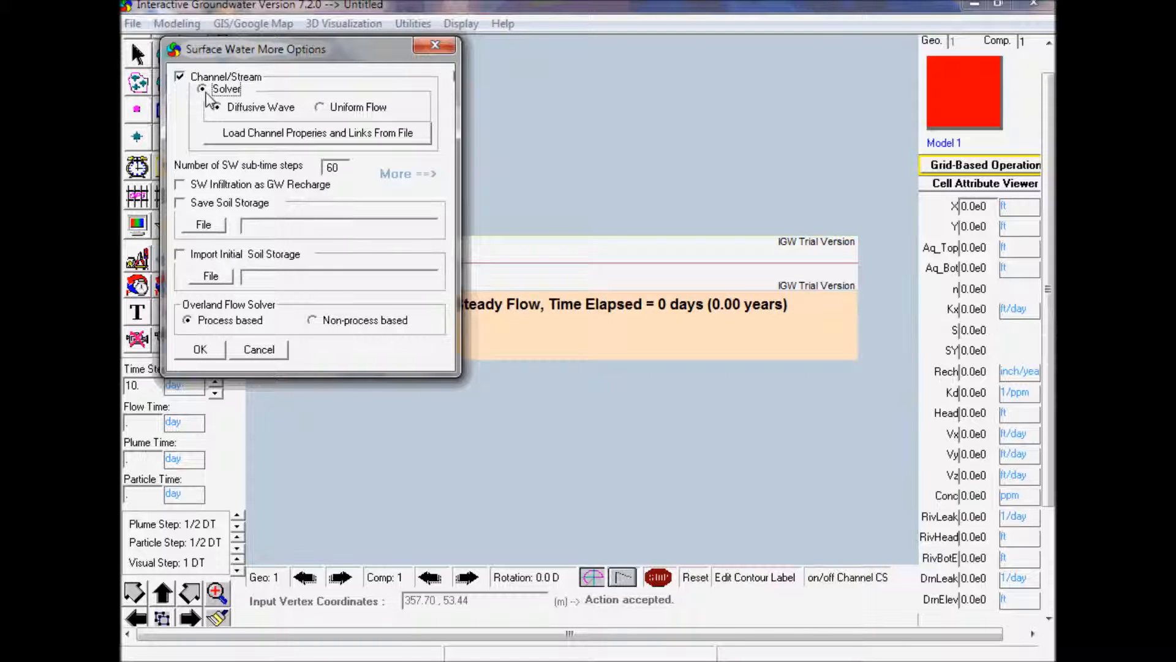
pyautogui.click(218, 107)
pyautogui.click(201, 350)
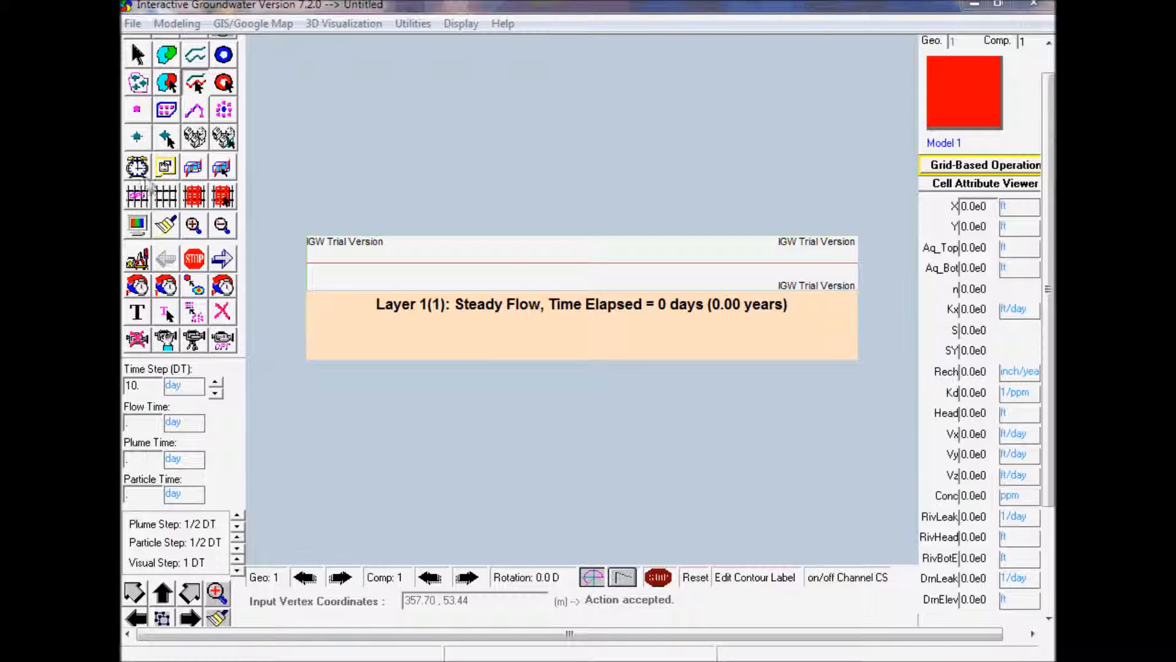
# - Set the simulation to Transient State with a 6 sec time step and without steady-state head as the initial condition
pyautogui.click(138, 167)
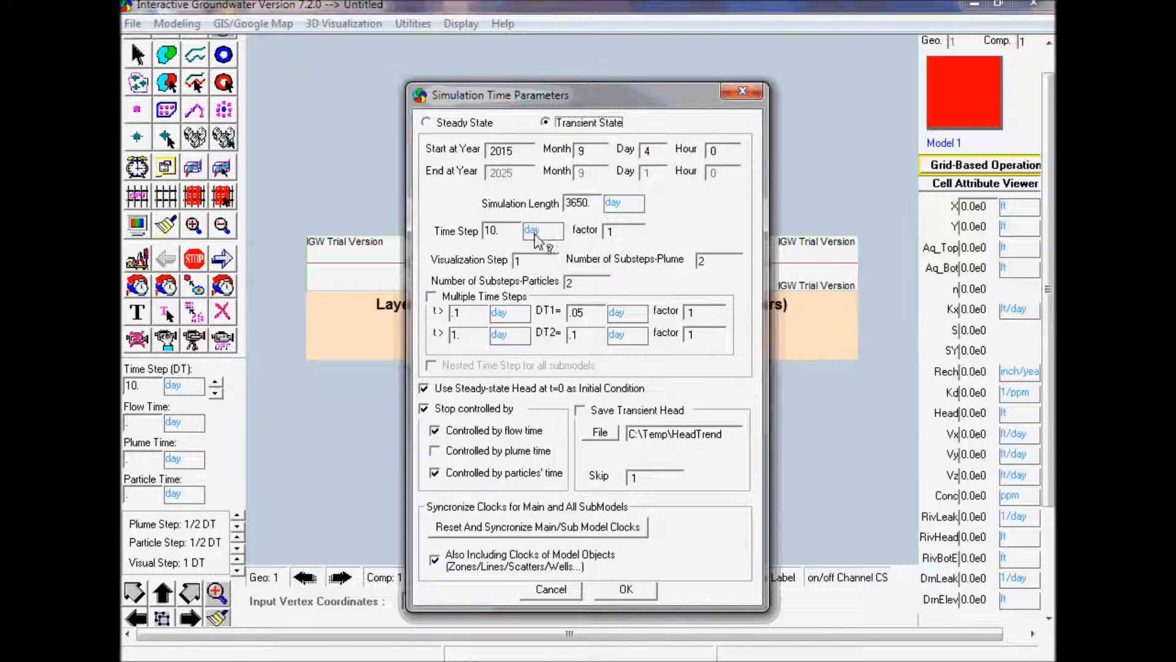
pyautogui.click(435, 391)
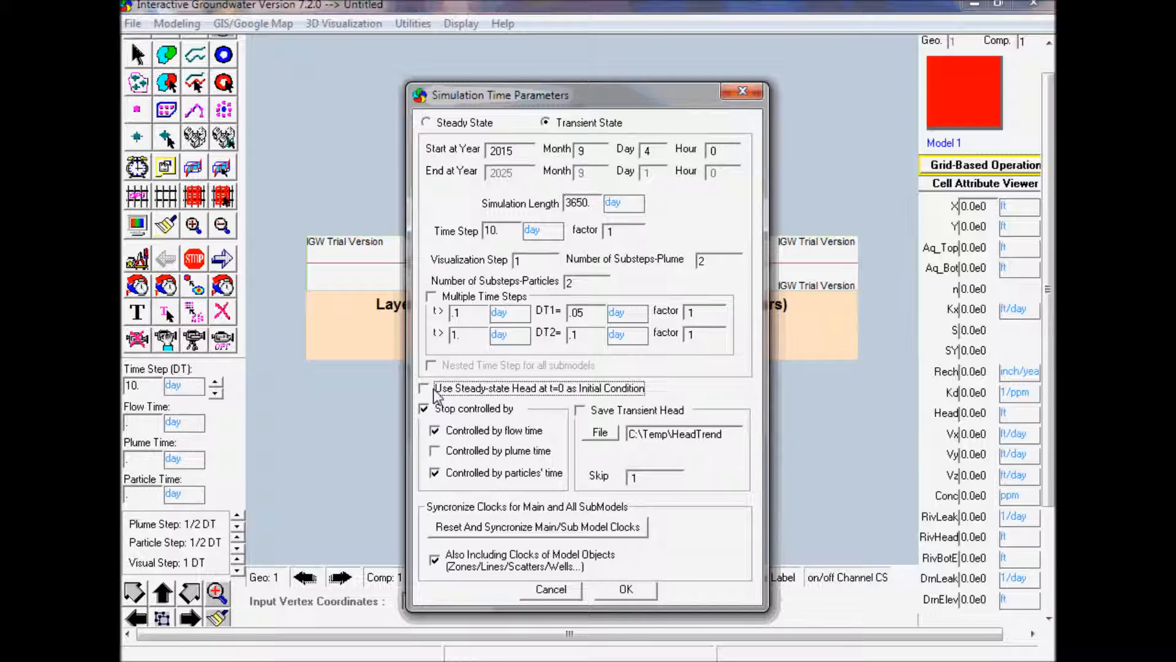
pyautogui.click(540, 233)
pyautogui.click(541, 236)
pyautogui.doubleClick(508, 236)
pyautogui.write('6')
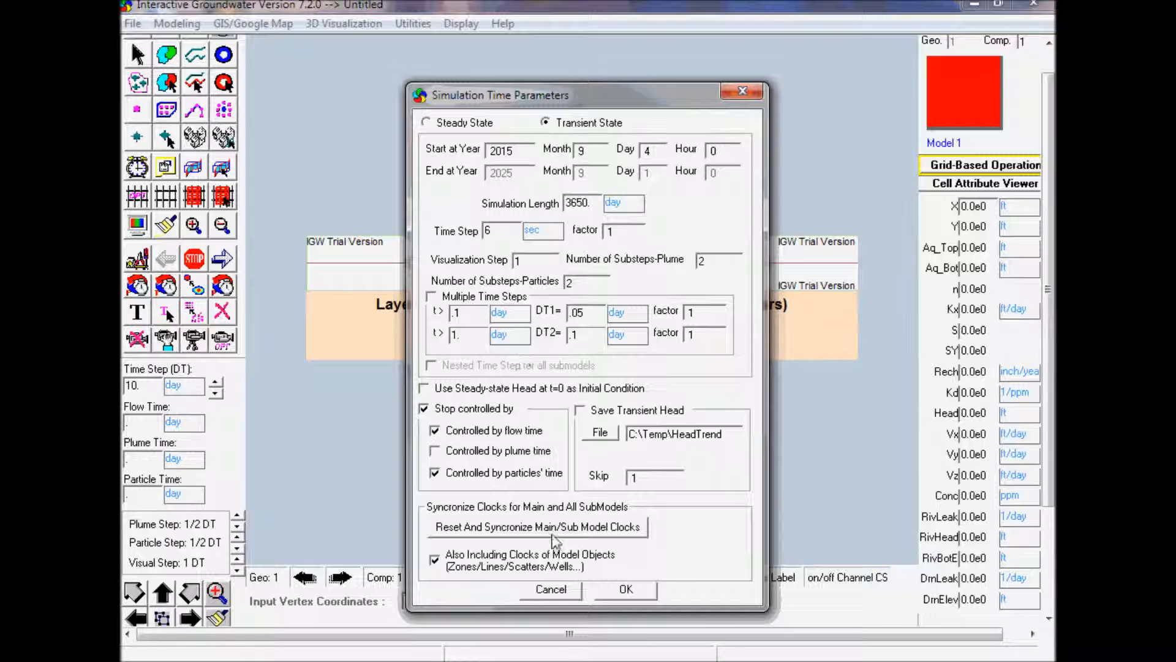
pyautogui.click(621, 598)
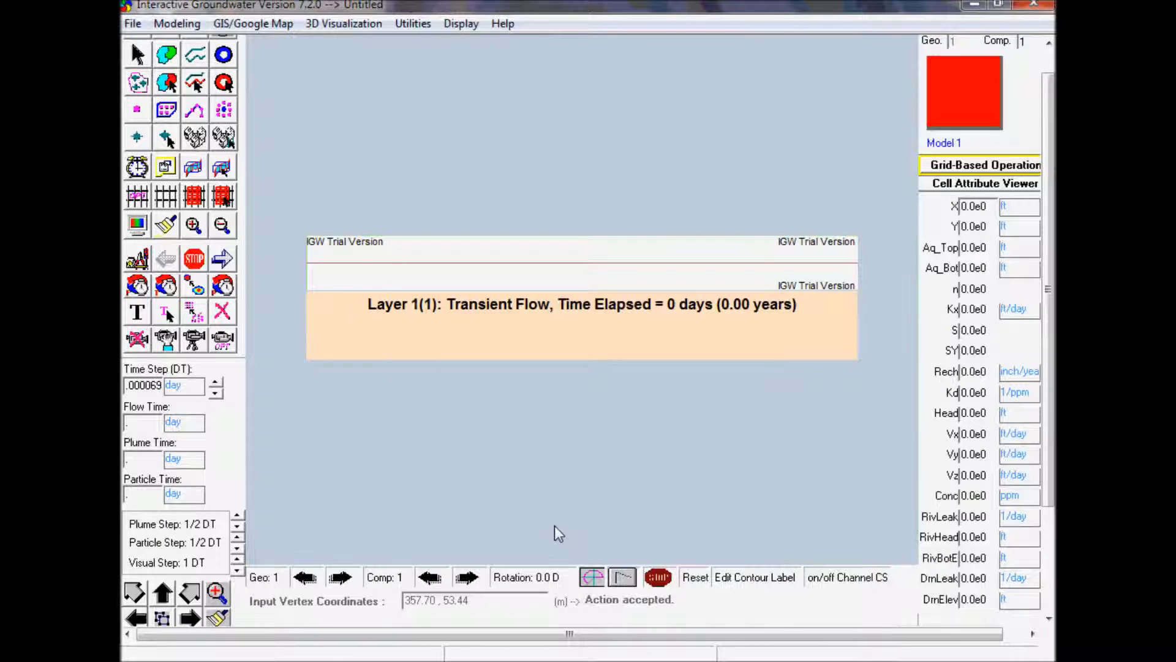
# - Define the model grid with NX set to 60 and discretize the model
pyautogui.click(138, 196)
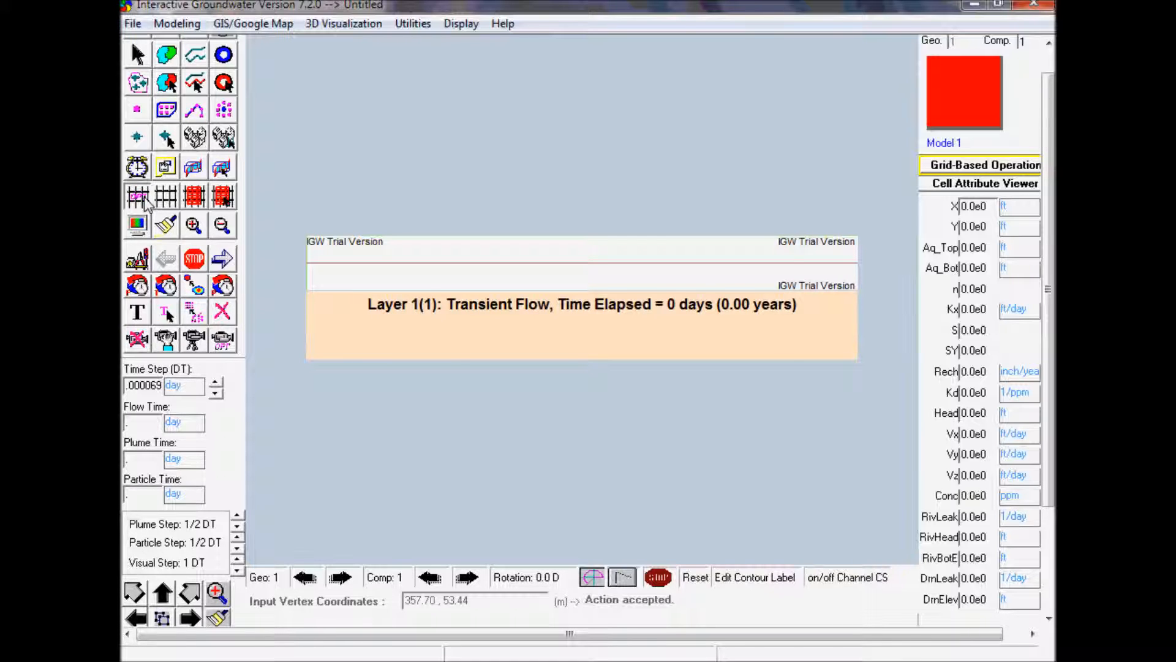
pyautogui.click(146, 203)
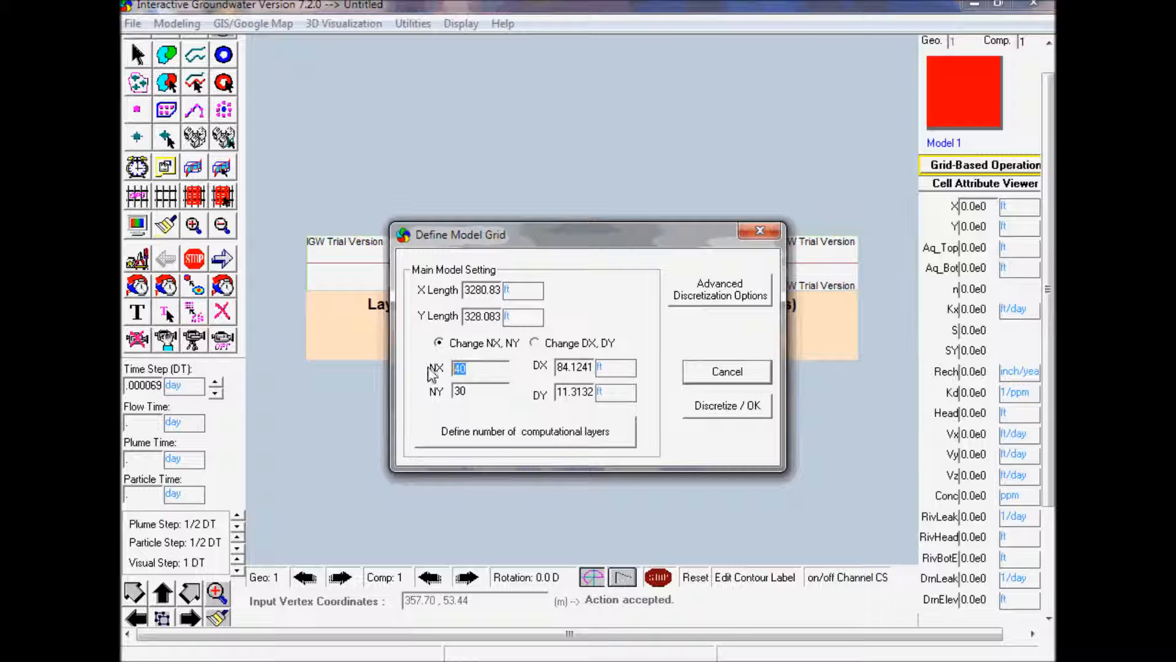
pyautogui.write('60')
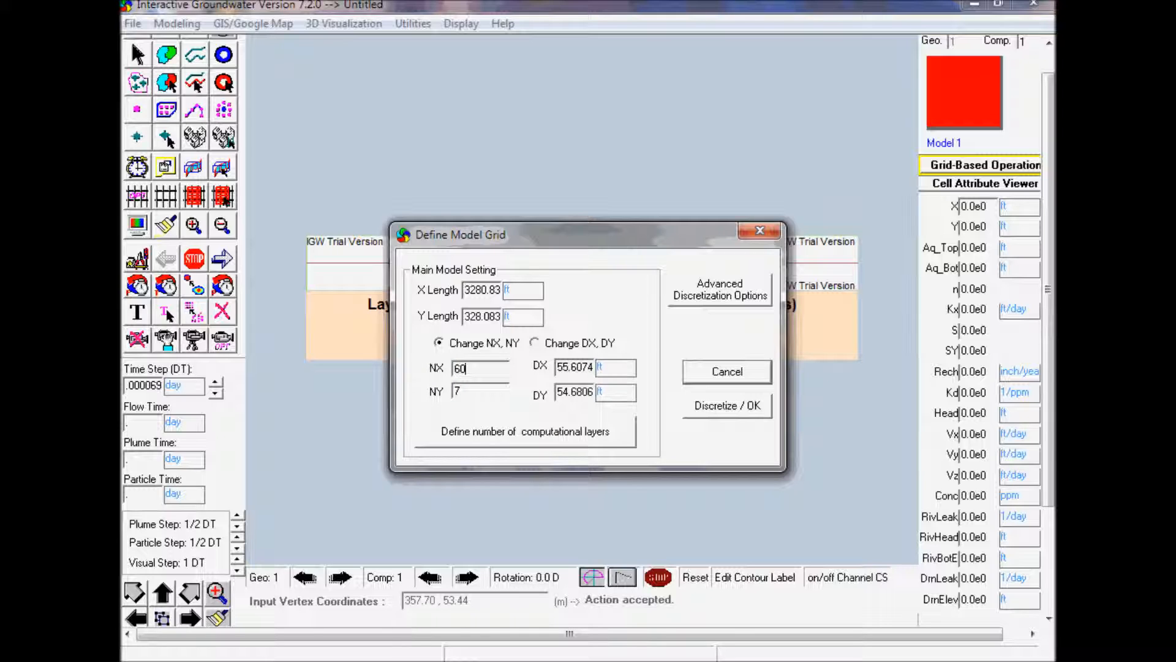
pyautogui.click(733, 409)
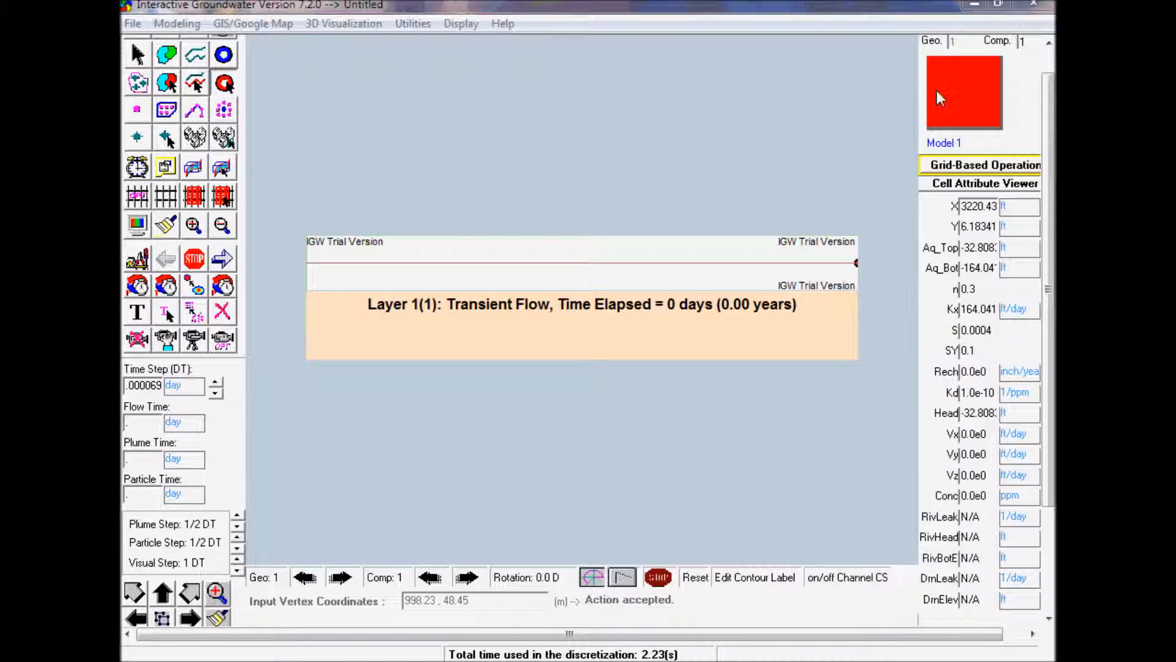
# - Open the attributes of OutletWell_1 and examine the bed slope of its SW Pouring Point
pyautogui.scroll(1, 987, 77)
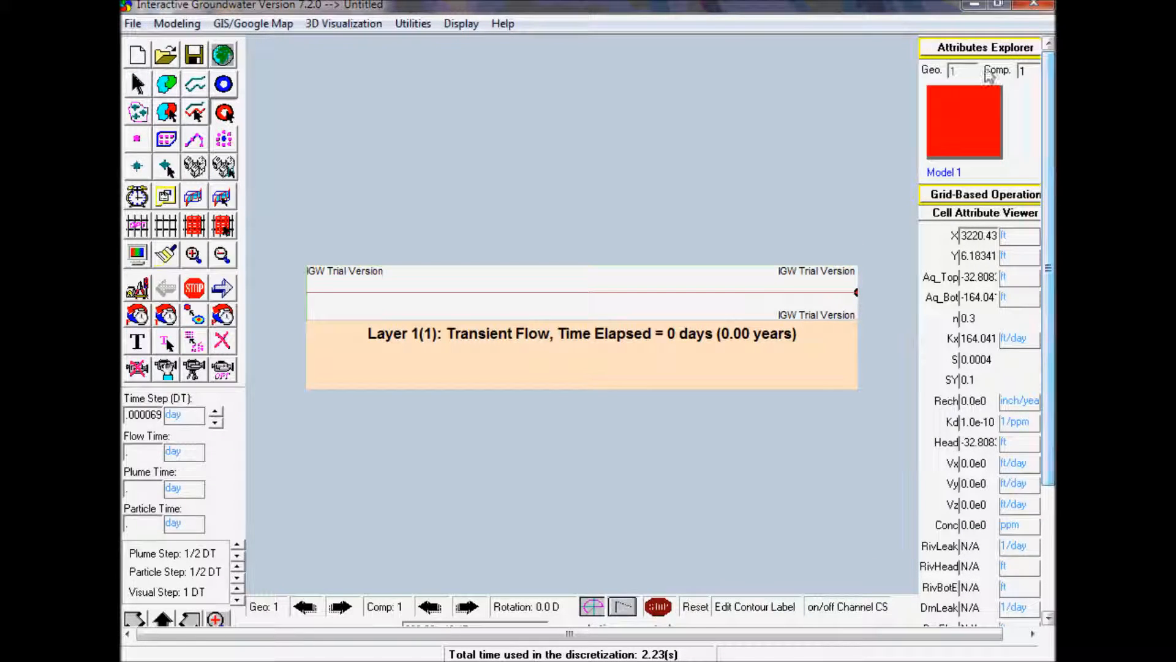
pyautogui.click(985, 48)
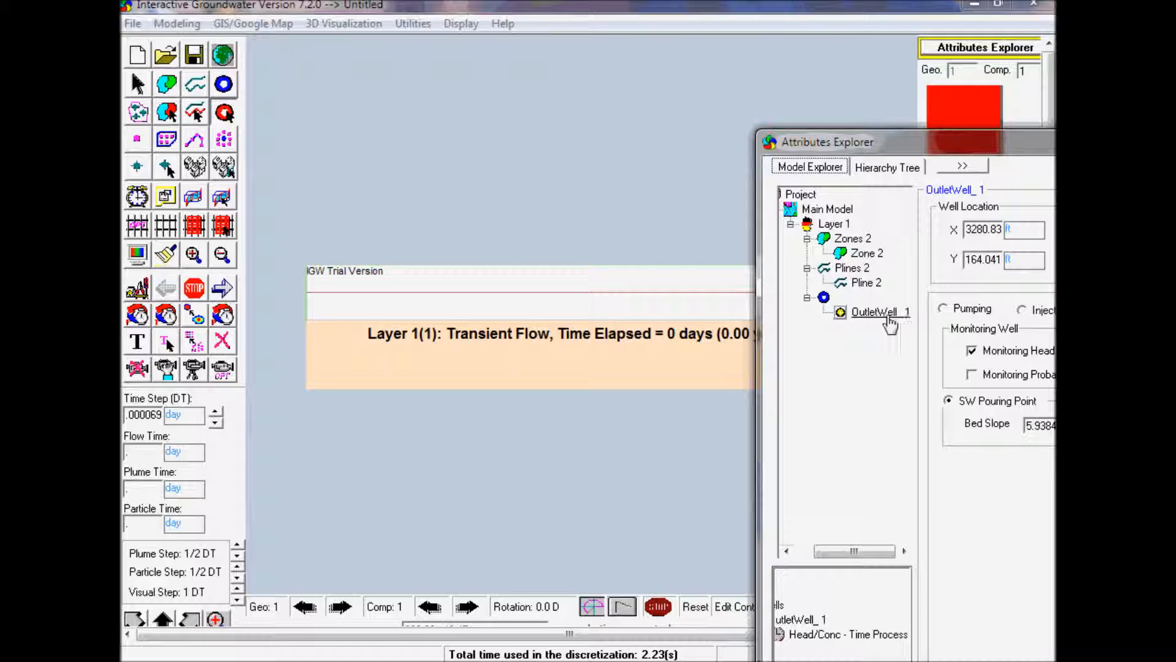
pyautogui.moveTo(907, 142); pyautogui.dragTo(705, 83)
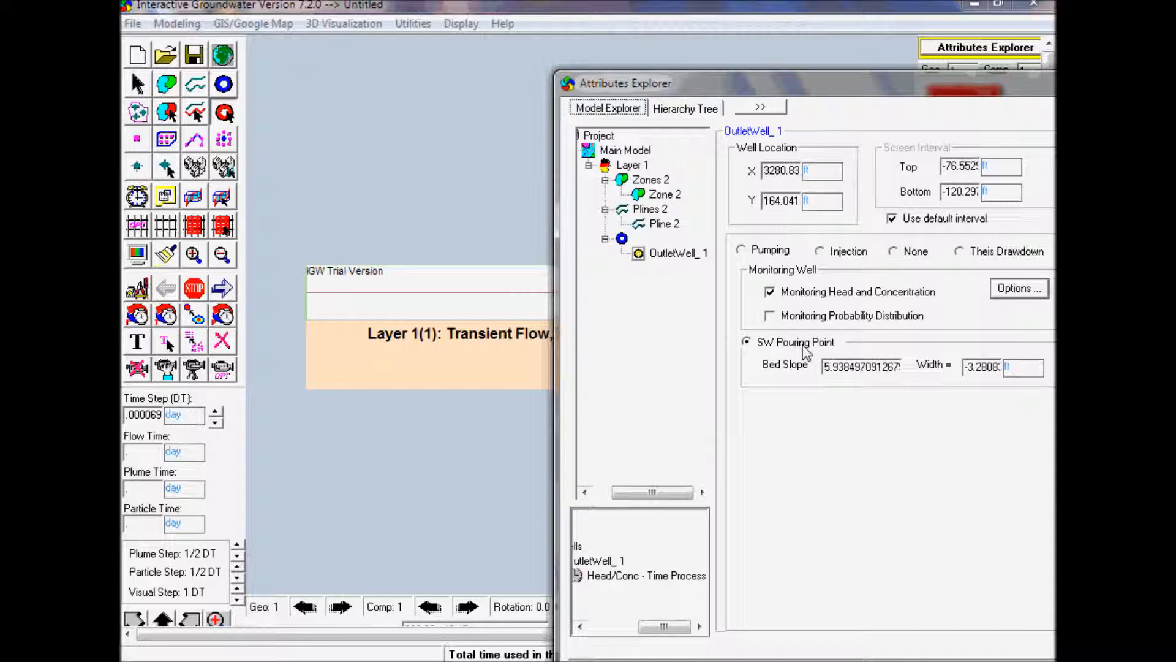
pyautogui.click(854, 365)
pyautogui.press('End')
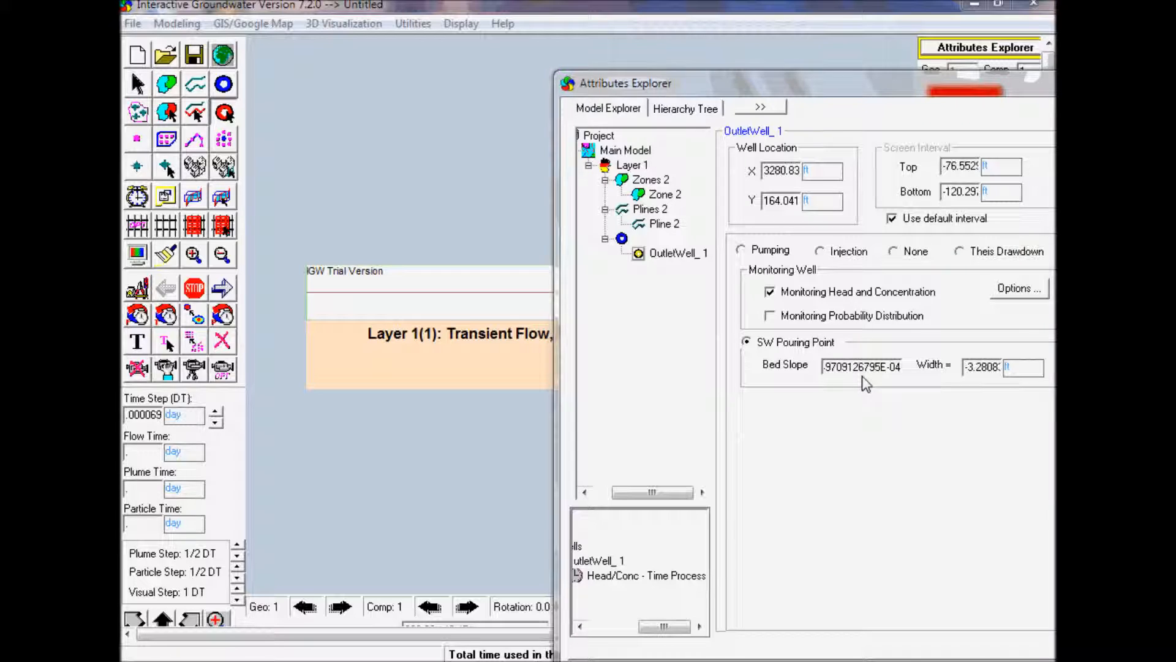
pyautogui.press('Home')
# - Display the Head/Conc time process for OutletWell_1, close the attributes and place a smaller plot window beside the channel
pyautogui.moveTo(680, 625); pyautogui.dragTo(662, 625)
pyautogui.click(606, 576)
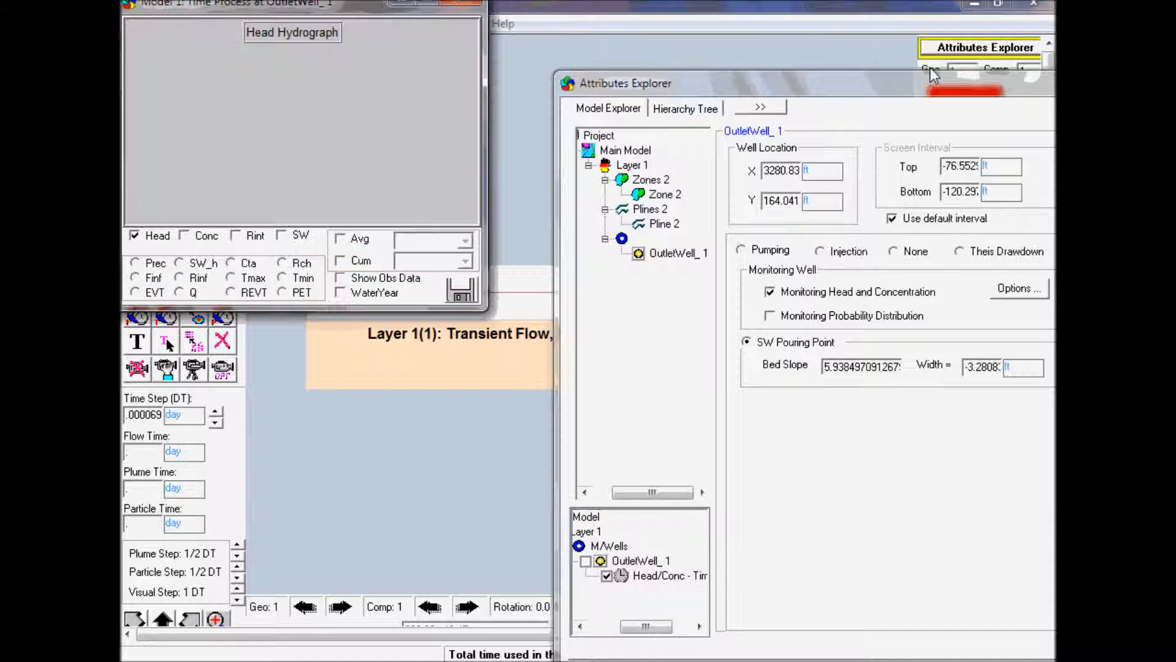
pyautogui.click(1017, 111)
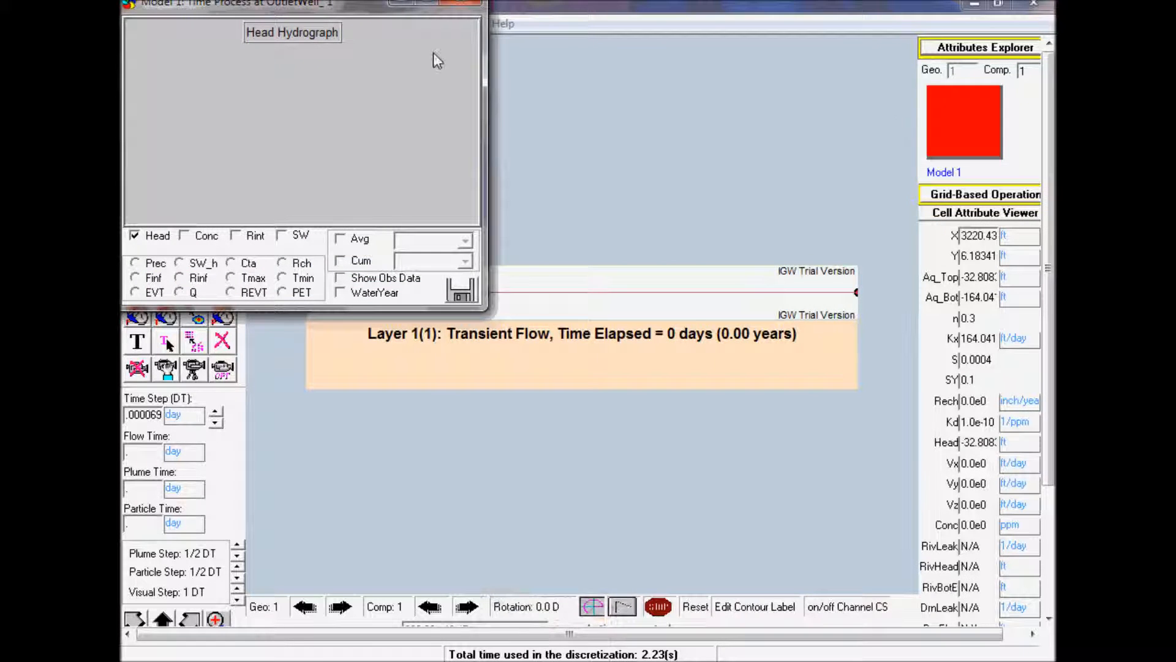
pyautogui.moveTo(354, 11); pyautogui.dragTo(789, 64)
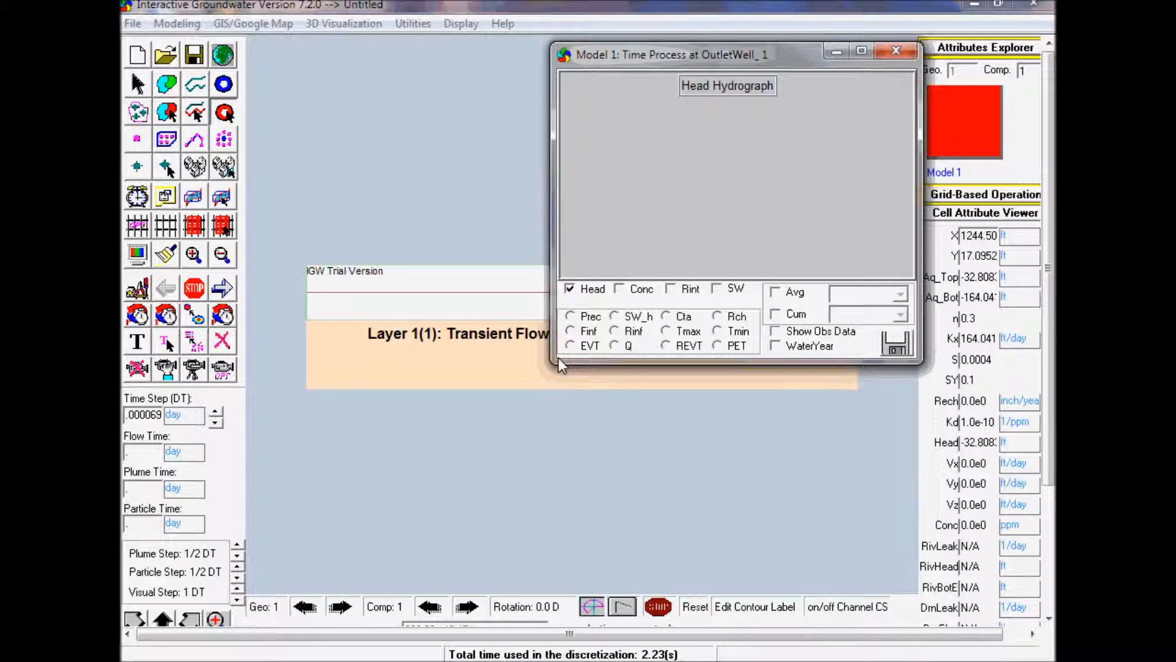
pyautogui.moveTo(557, 358); pyautogui.dragTo(612, 277)
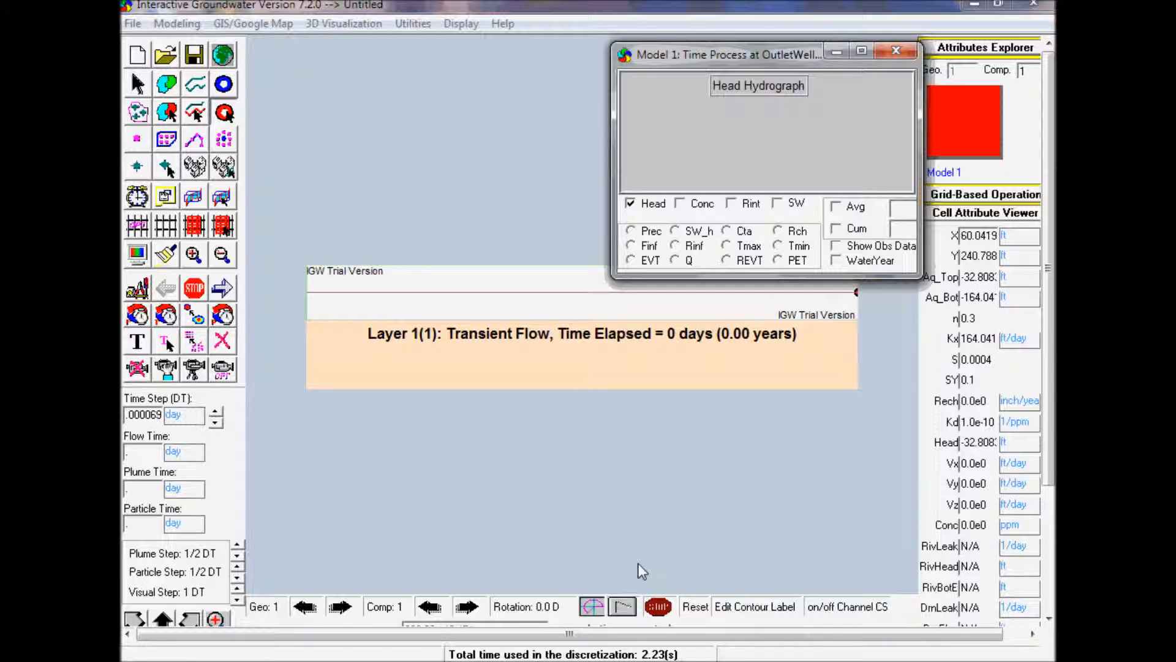
# - Turn on the channel cross-section display and show the cross-section at node 14, clear of the tools
pyautogui.click(852, 613)
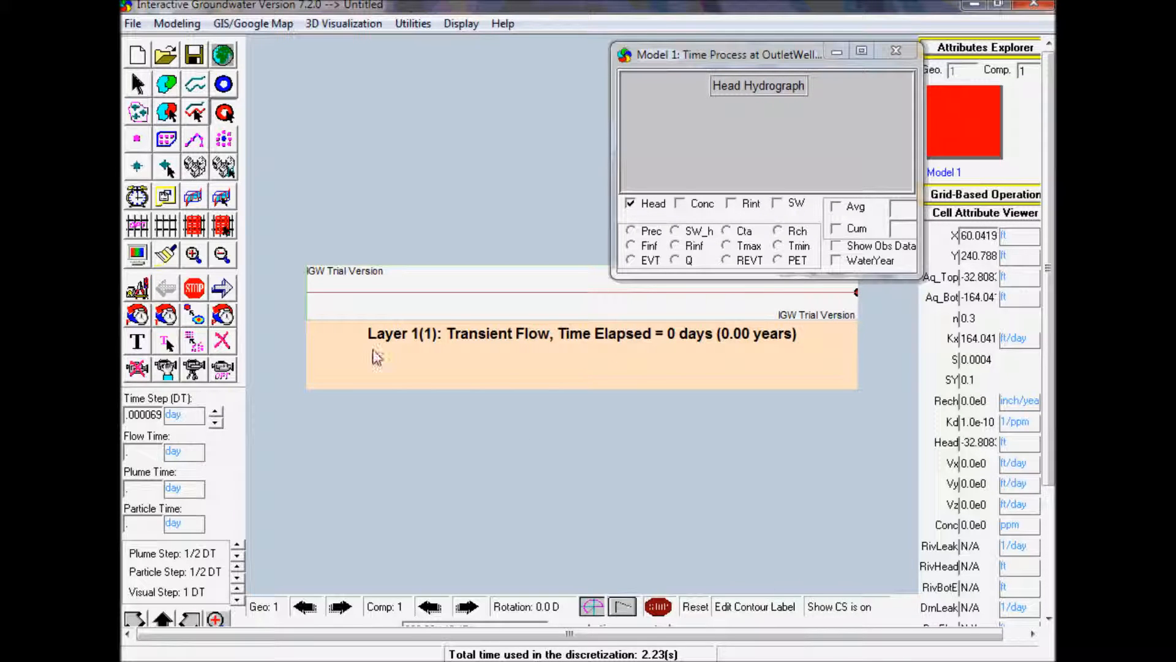
pyautogui.moveTo(309, 293)
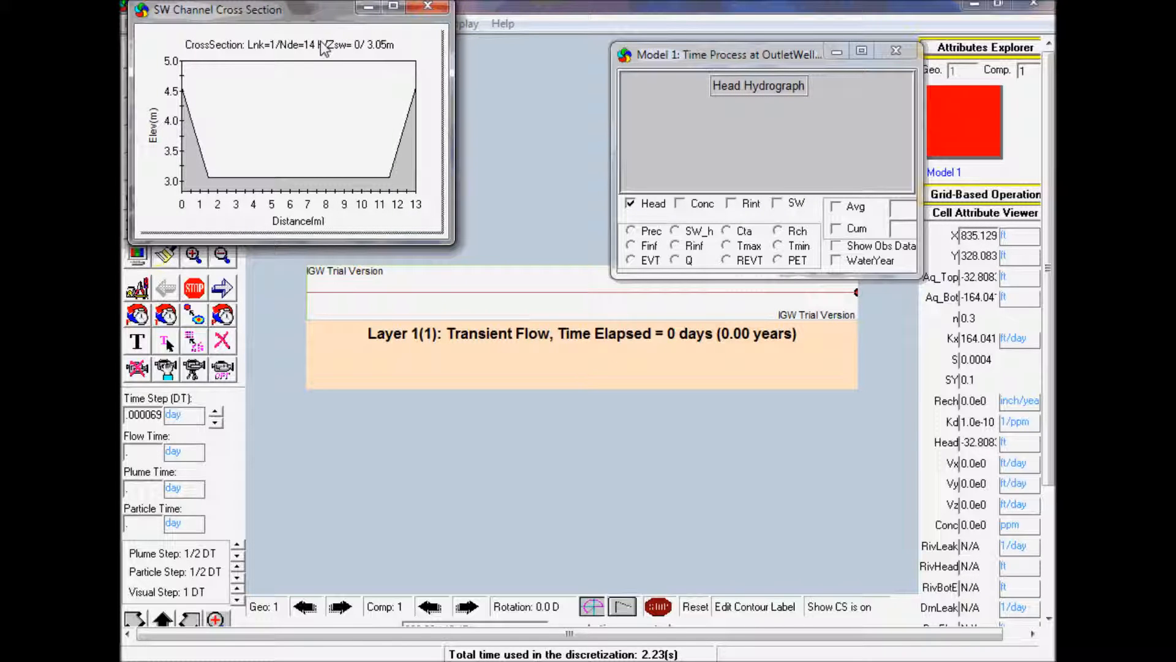
pyautogui.moveTo(323, 23); pyautogui.dragTo(434, 29)
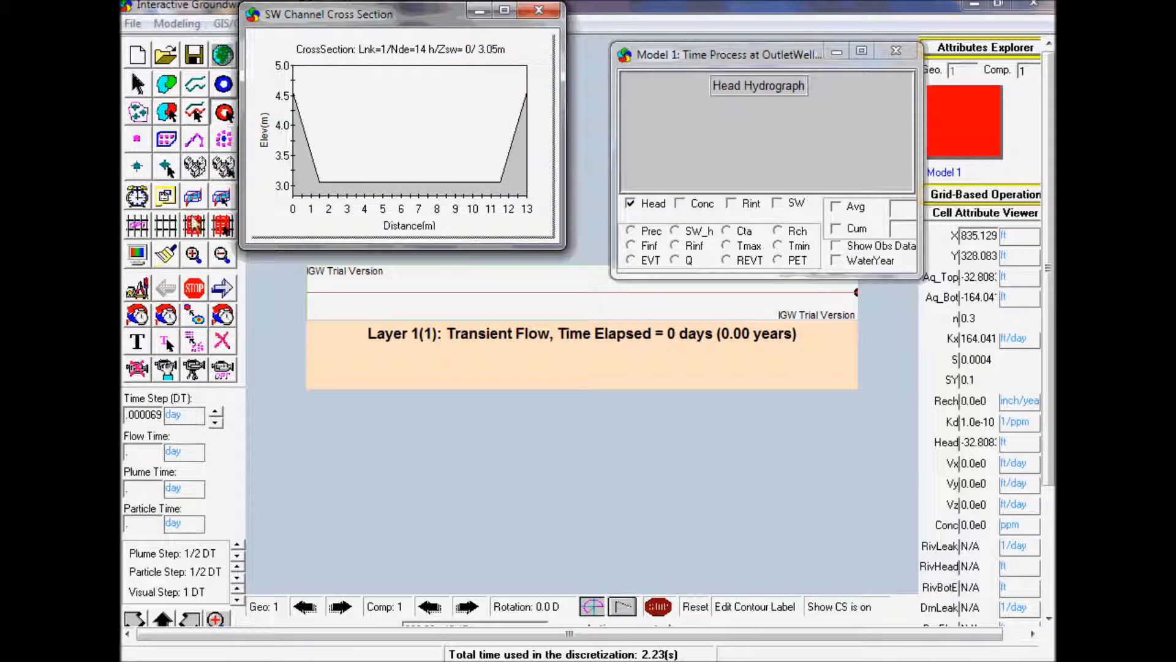
# - Switch the outlet well's time process plot from head to surface-water Q, and run the model forward briefly
pyautogui.click(225, 283)
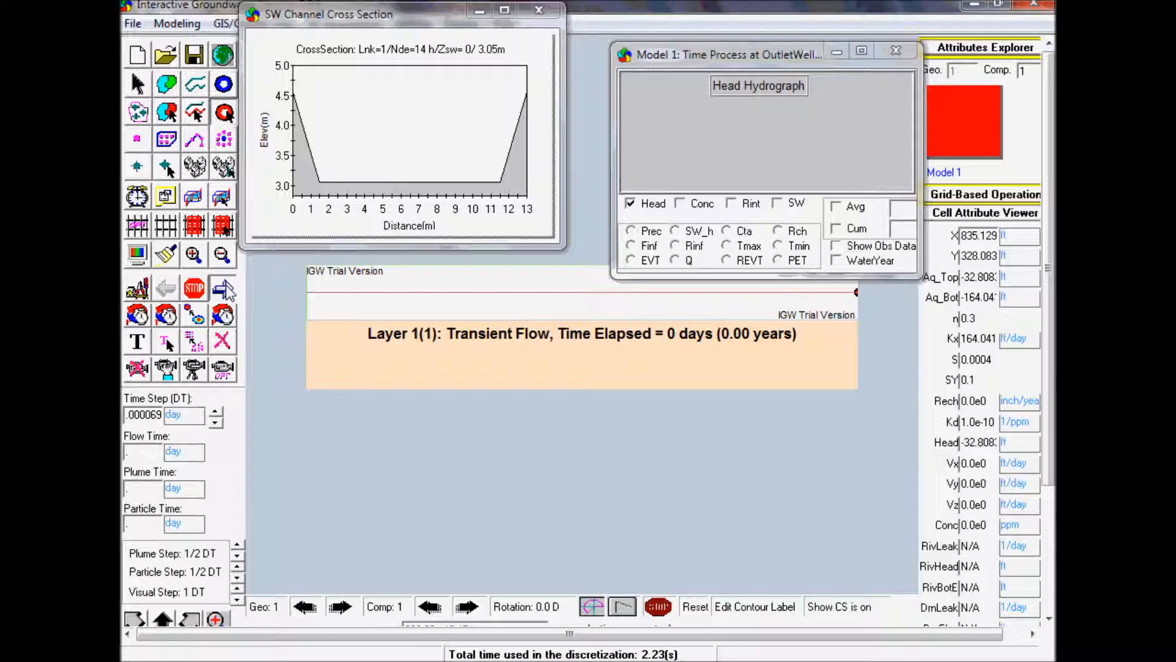
pyautogui.click(649, 204)
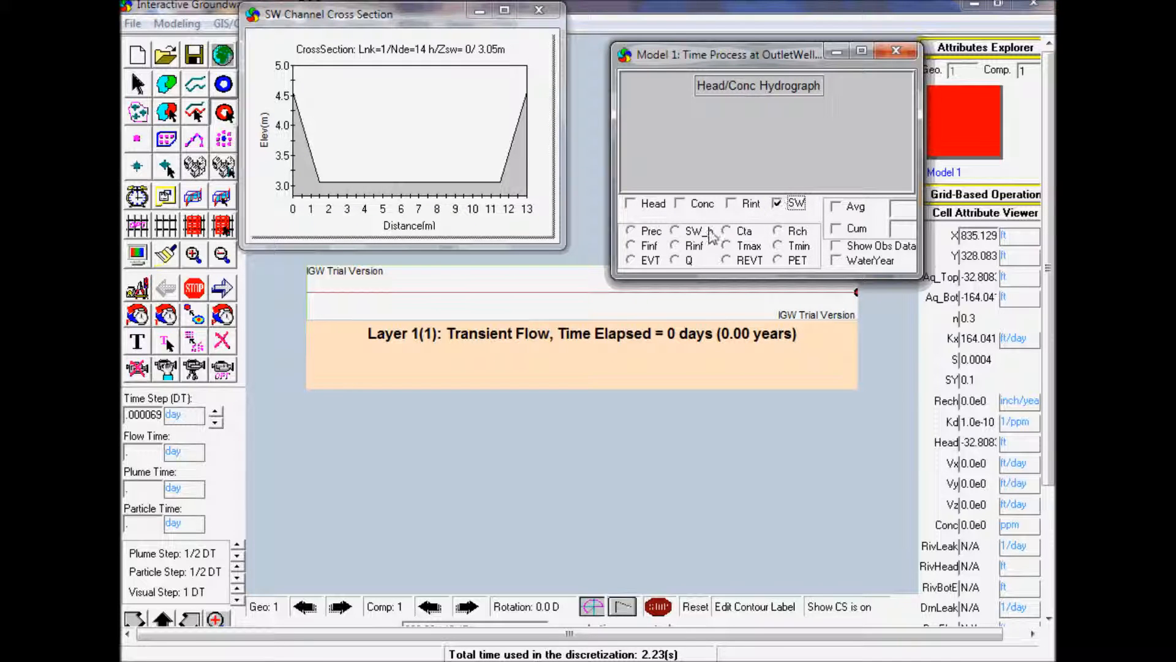
pyautogui.click(676, 231)
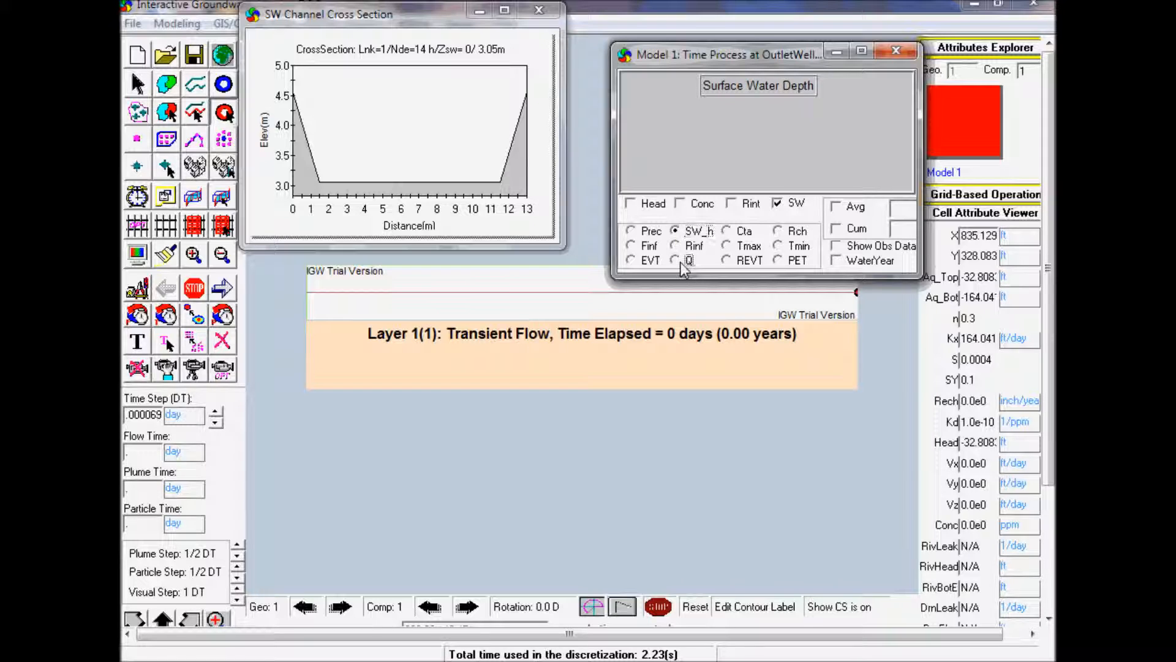
pyautogui.click(676, 260)
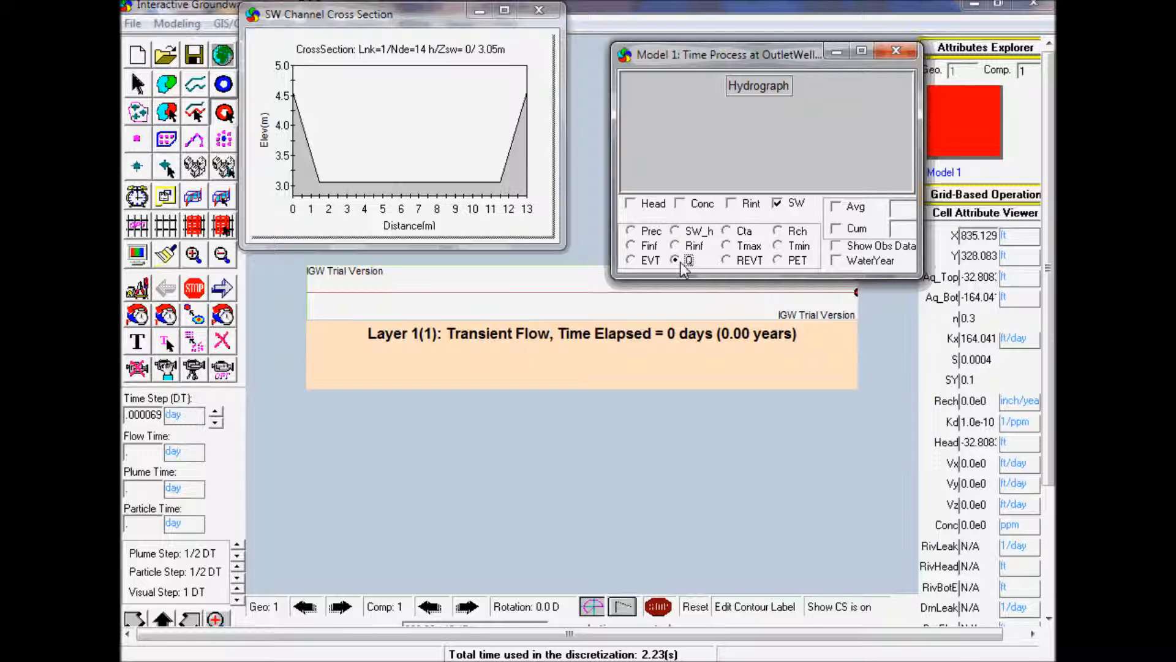
pyautogui.click(220, 288)
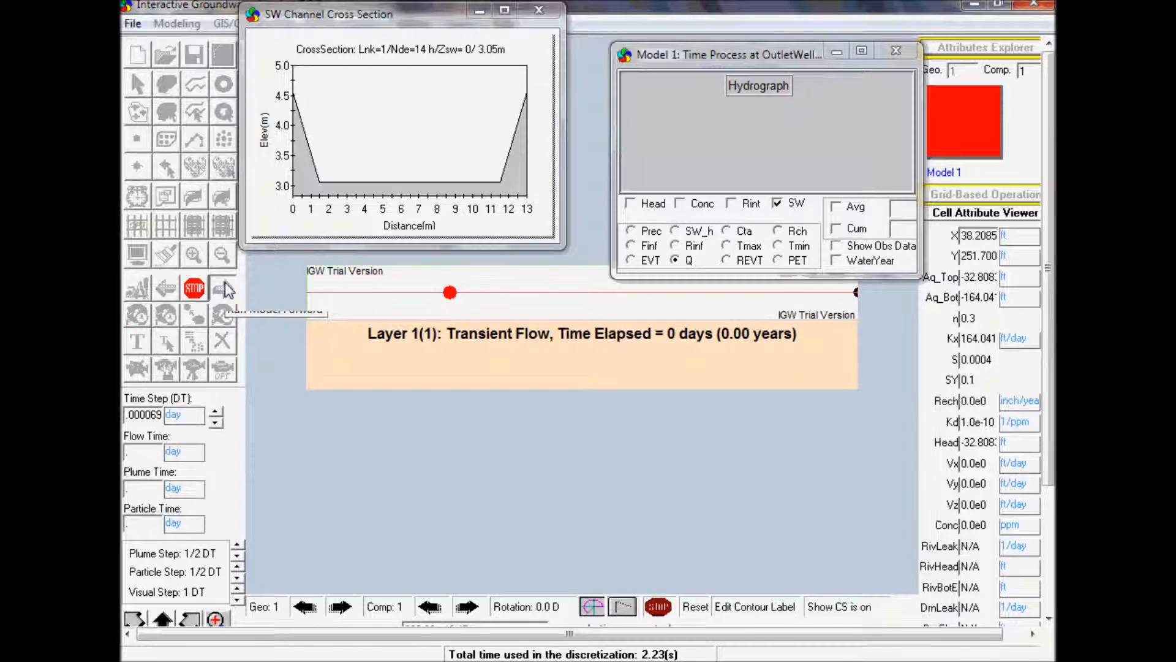
pyautogui.click(195, 290)
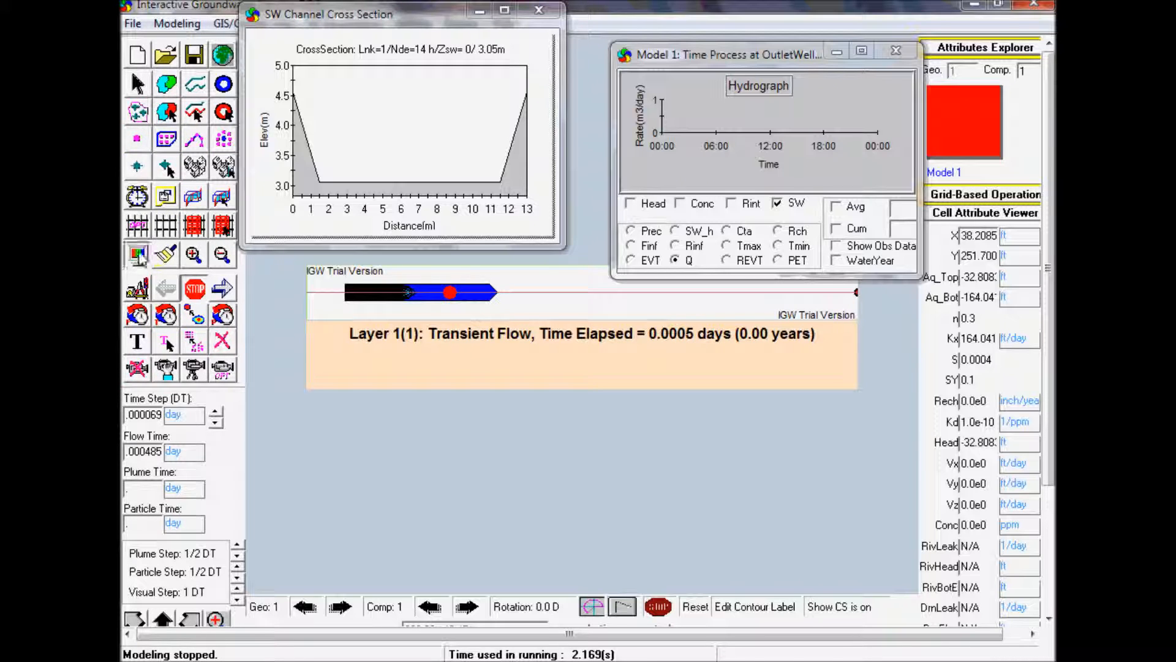
# - Turn off Head and Velocity in the model's display options and adjust the SWDepth display settings
pyautogui.click(140, 251)
pyautogui.click(165, 245)
pyautogui.click(166, 261)
pyautogui.click(260, 263)
pyautogui.click(261, 243)
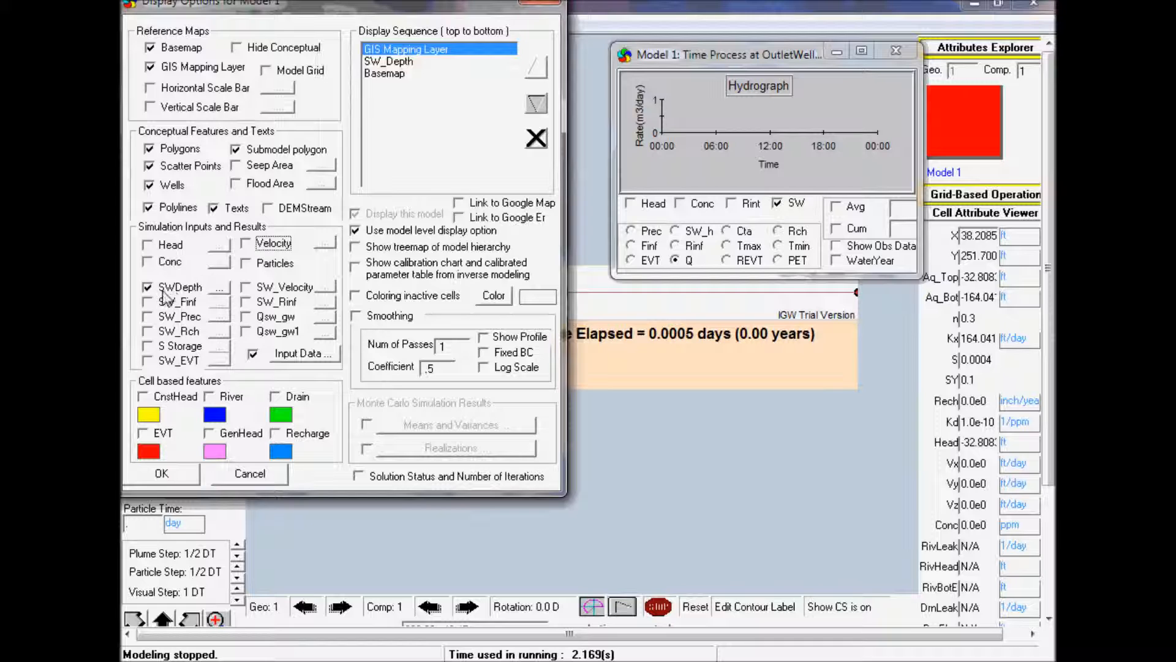
pyautogui.click(220, 287)
pyautogui.click(160, 142)
pyautogui.click(166, 399)
pyautogui.click(184, 476)
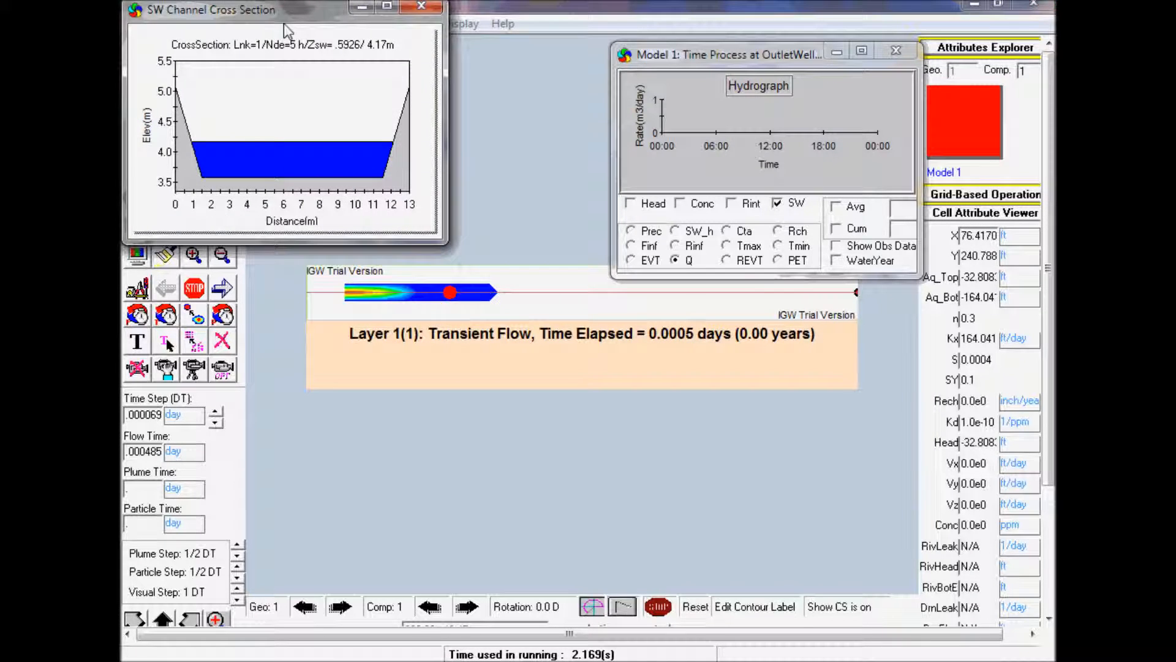
# - Draw a cross-section line along the full channel length and plot SW_Depth instead of Head in its profile window, moved clear of the channel
pyautogui.click(307, 293)
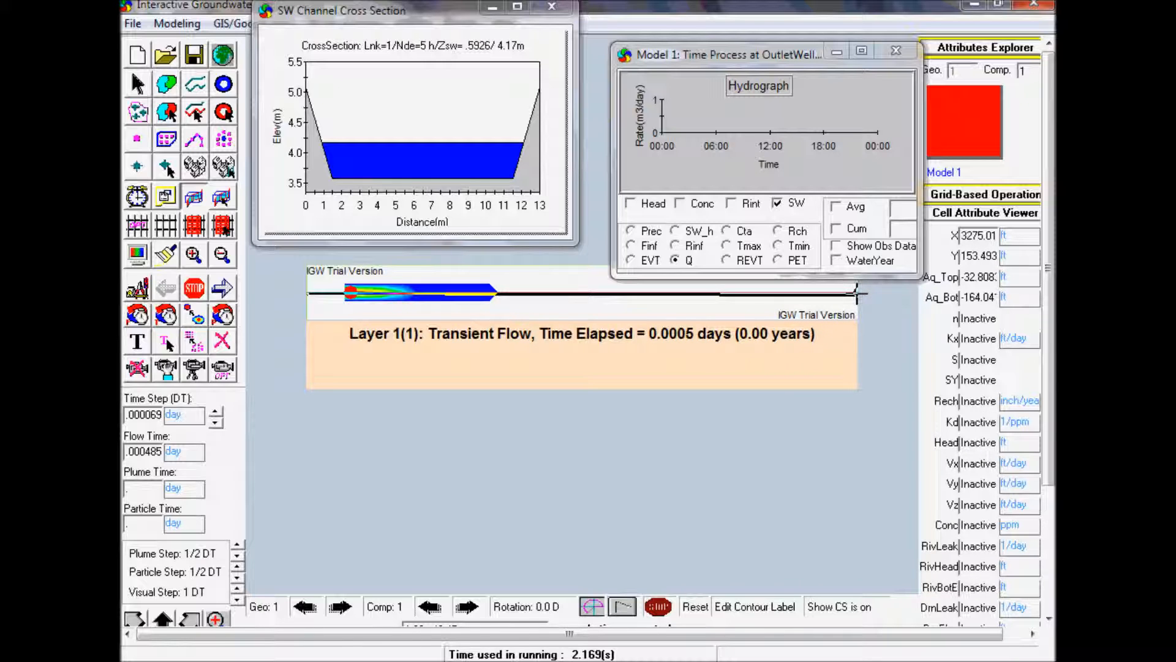
pyautogui.doubleClick(857, 293)
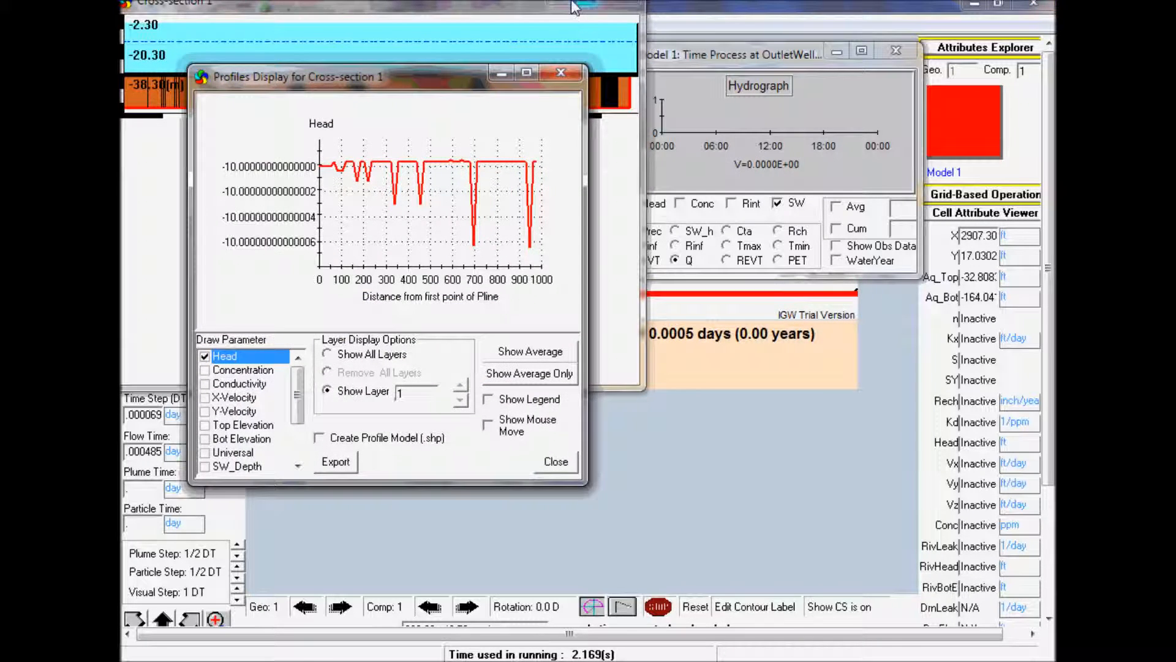
pyautogui.moveTo(419, 87); pyautogui.dragTo(895, 326)
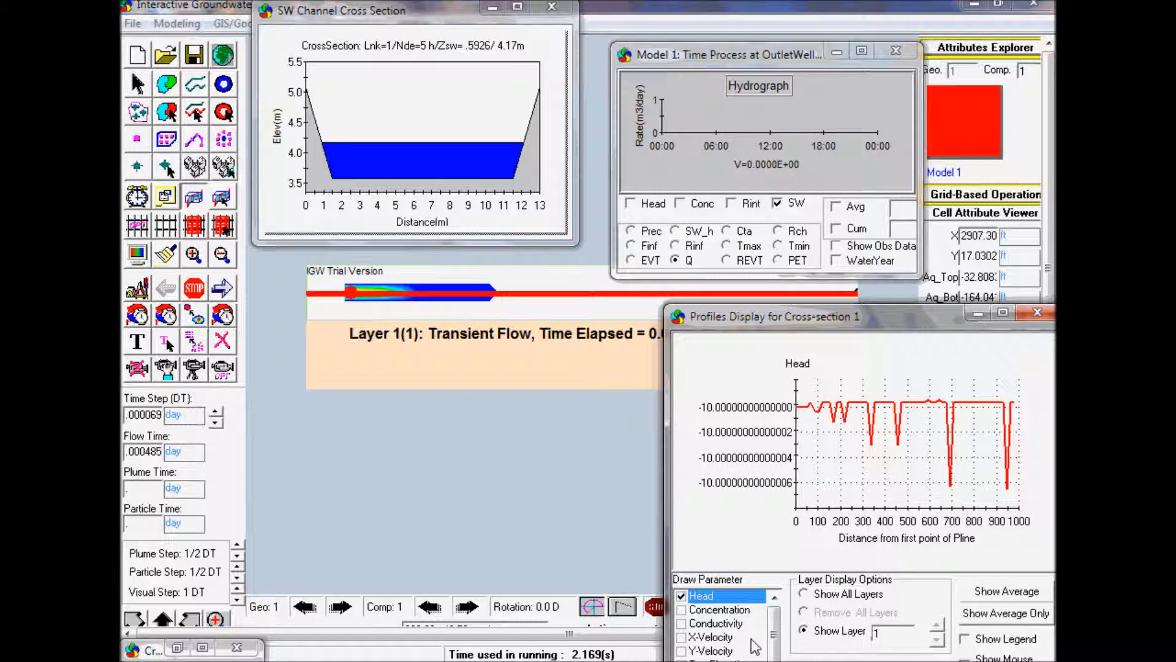
pyautogui.click(690, 601)
pyautogui.moveTo(775, 629); pyautogui.dragTo(775, 650)
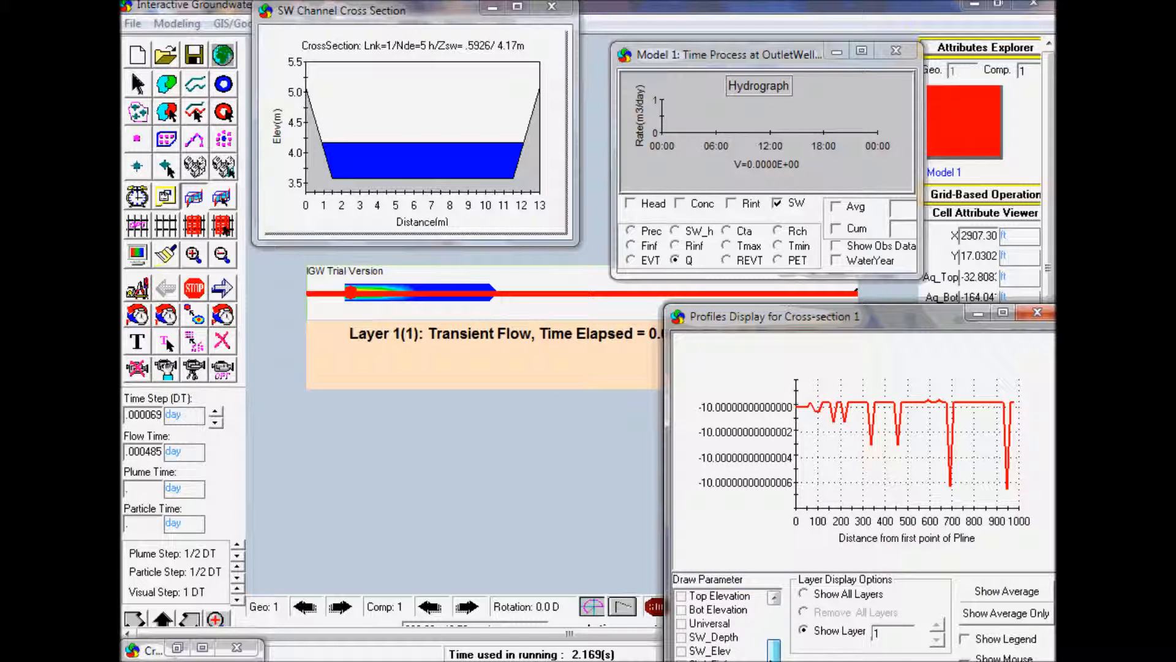
pyautogui.click(681, 637)
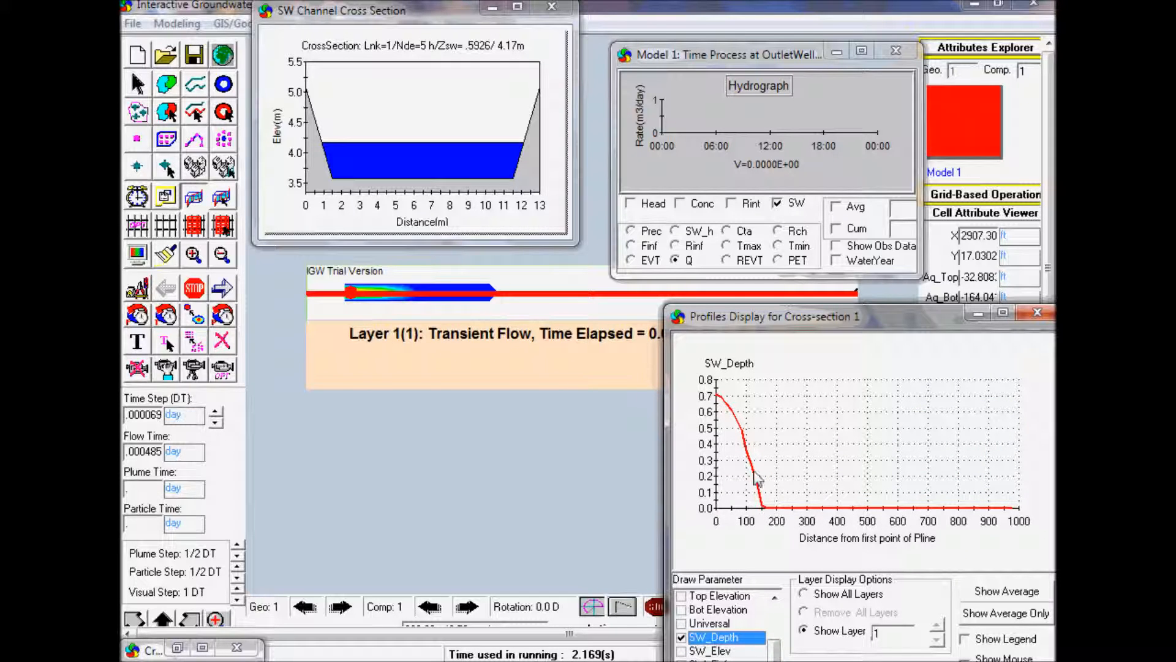
# - Run the model forward, stop it before the flow front reaches the outlet, and view the channel cross-section at node 20
pyautogui.click(223, 288)
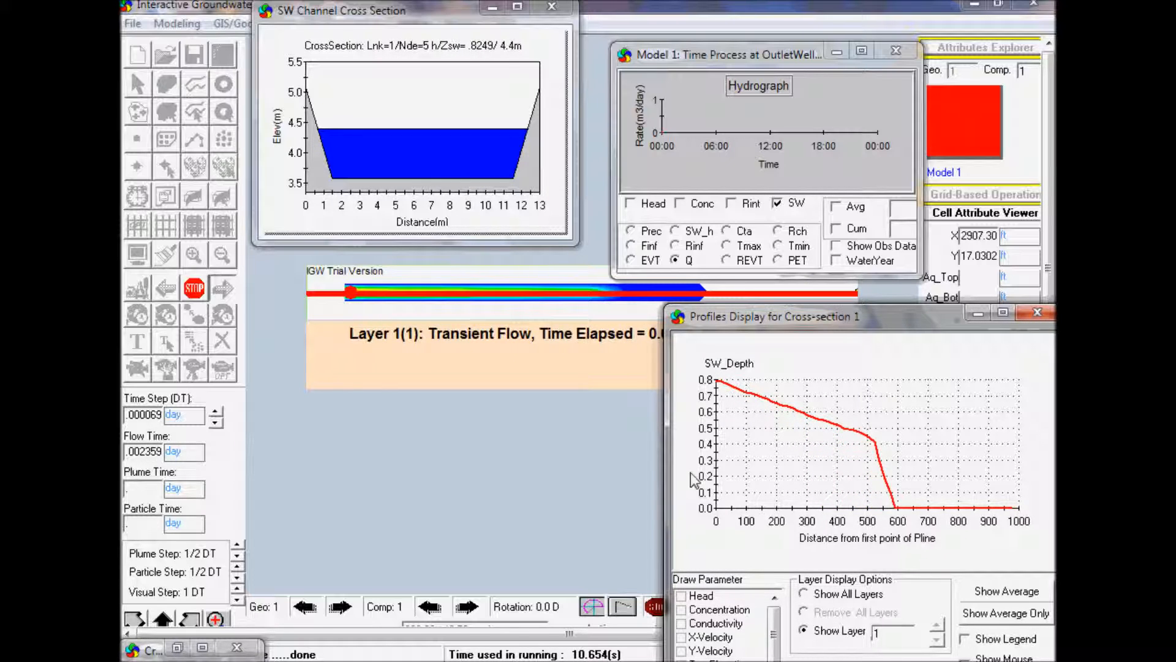
pyautogui.click(196, 295)
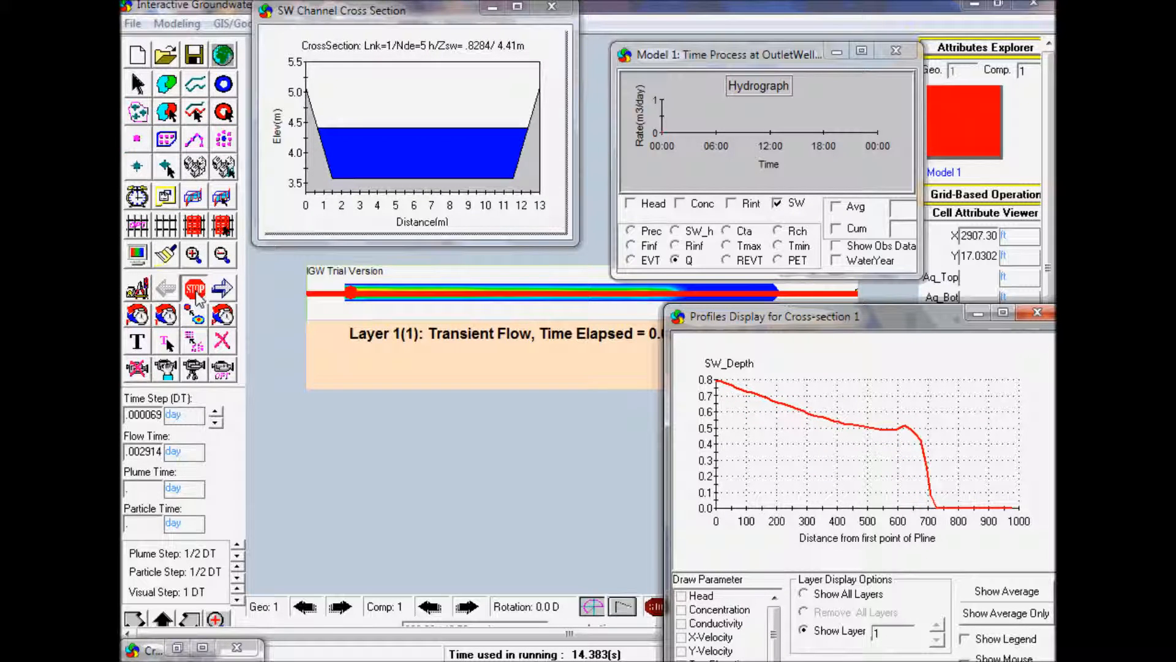
pyautogui.moveTo(432, 293); pyautogui.dragTo(612, 234)
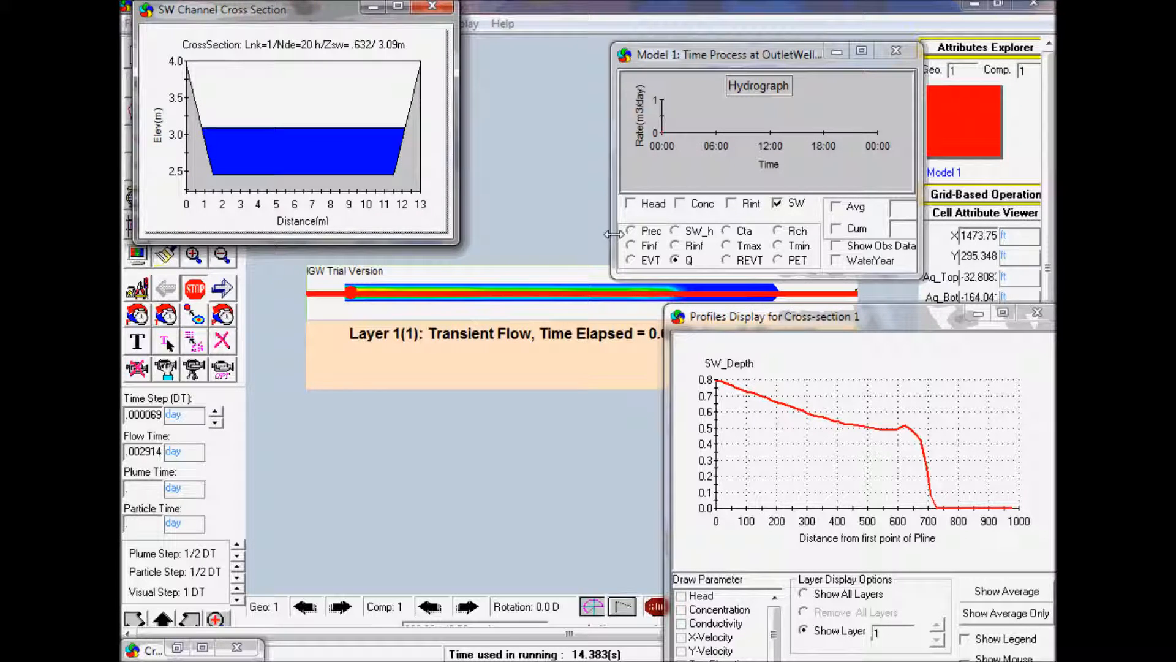
# - Set the X-axis annotation method of the outlet well's Q hydrograph to Values and make the plot window taller
pyautogui.click(677, 231)
pyautogui.click(677, 260)
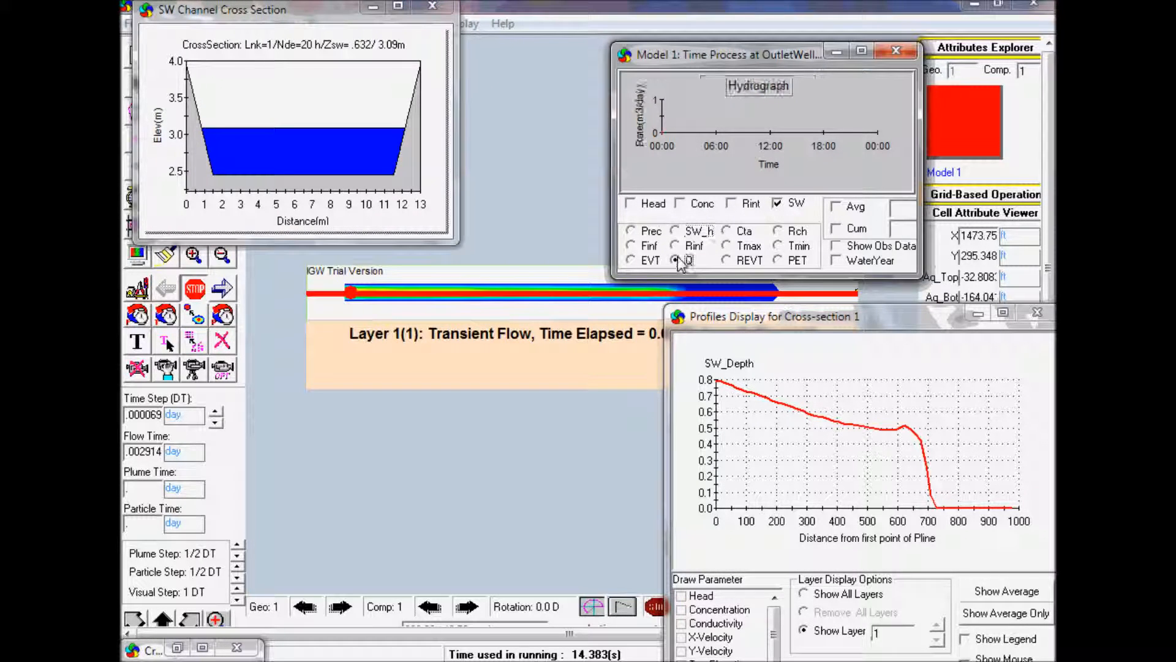
pyautogui.rightClick(747, 122)
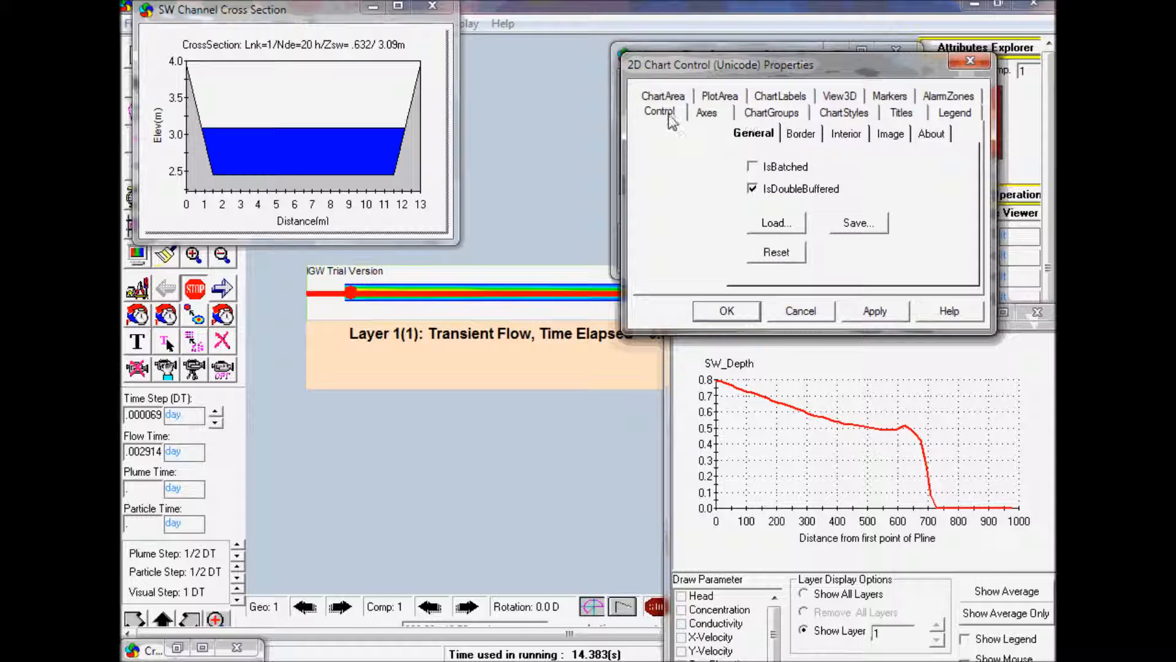
pyautogui.click(706, 113)
pyautogui.click(813, 134)
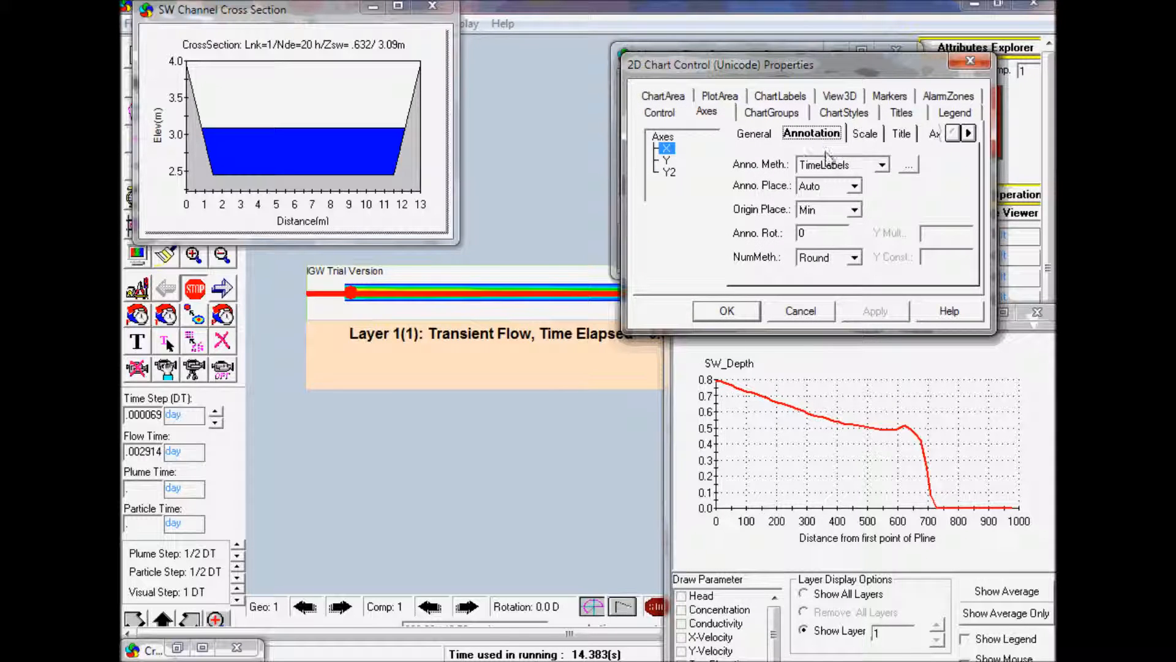
pyautogui.click(883, 165)
pyautogui.click(837, 177)
pyautogui.click(876, 311)
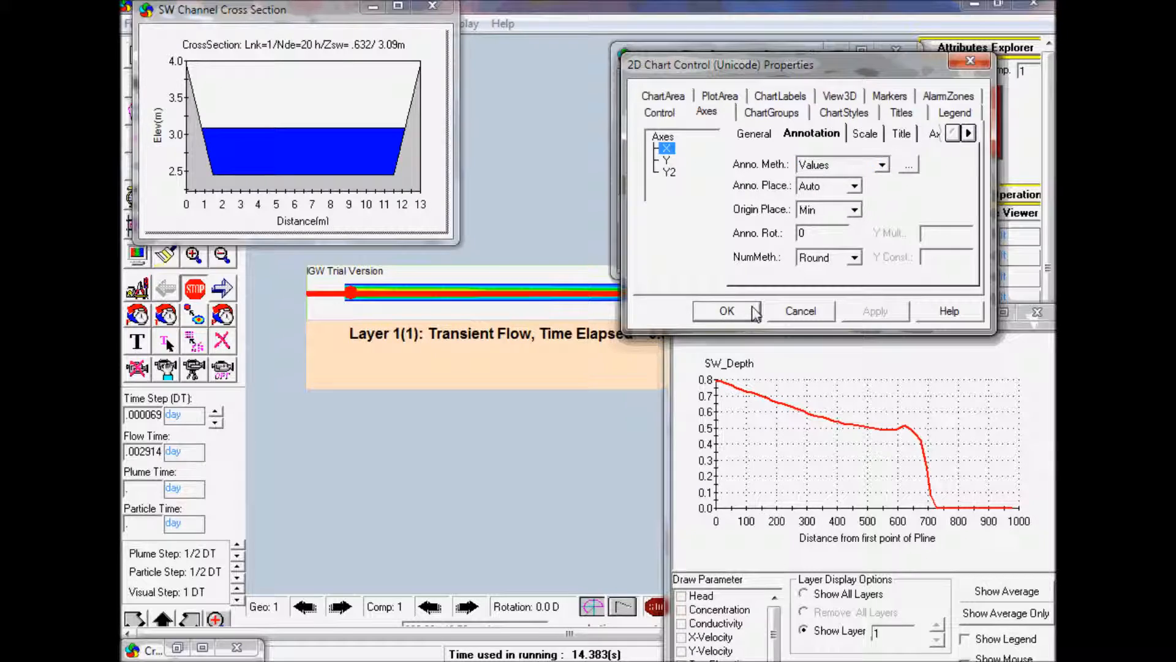
pyautogui.click(727, 311)
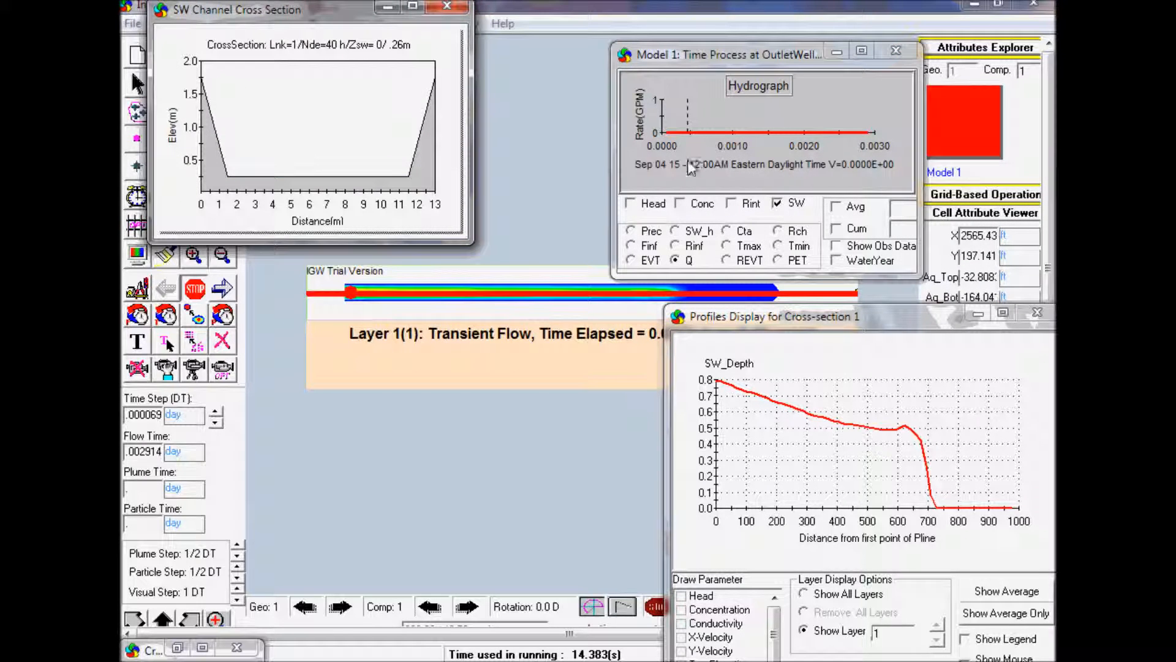
pyautogui.moveTo(743, 40); pyautogui.dragTo(743, 13)
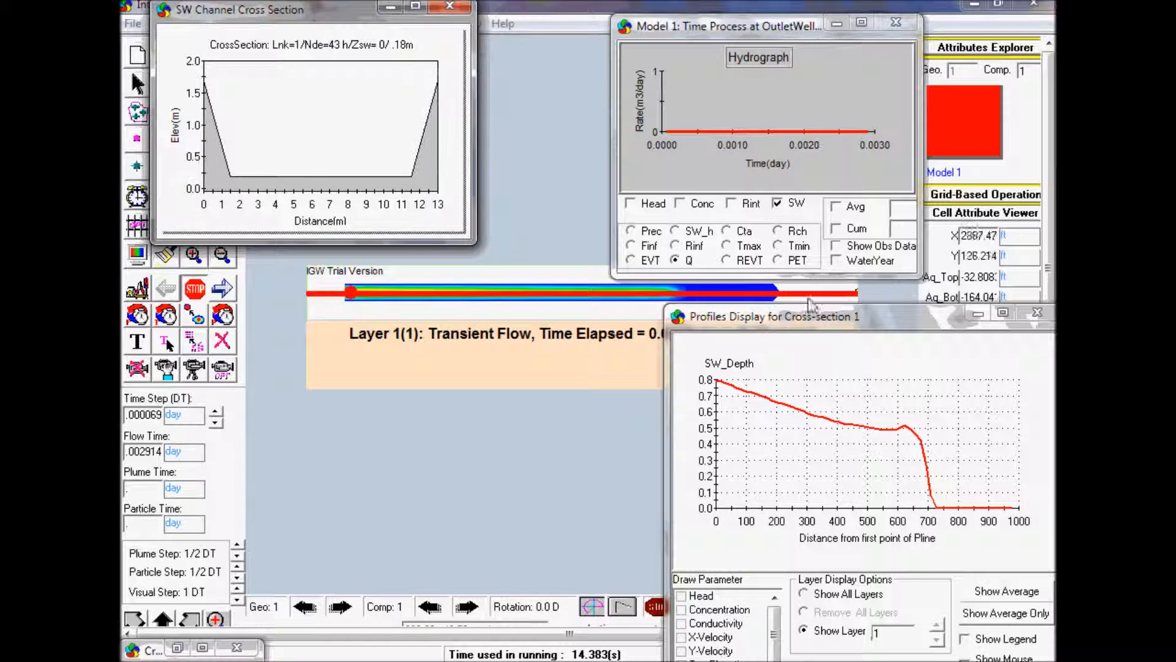
# - Resume the model run and check the outlet well's SW_h plot before returning it to the Q hydrograph
pyautogui.moveTo(345, 18); pyautogui.dragTo(443, 28)
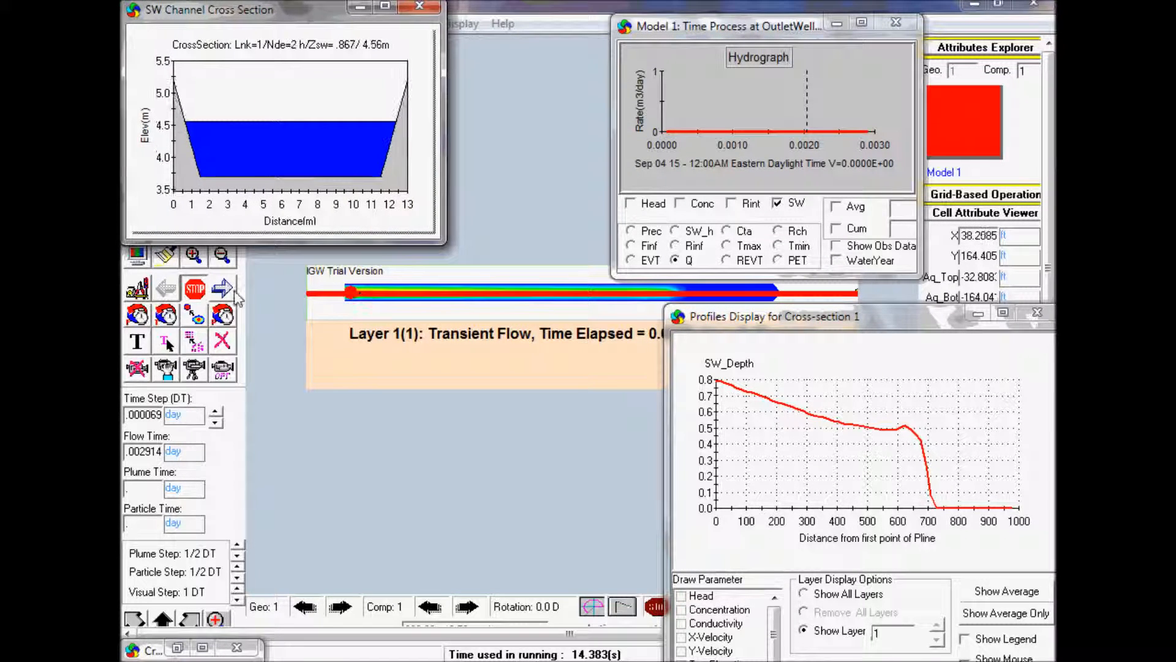
pyautogui.click(224, 290)
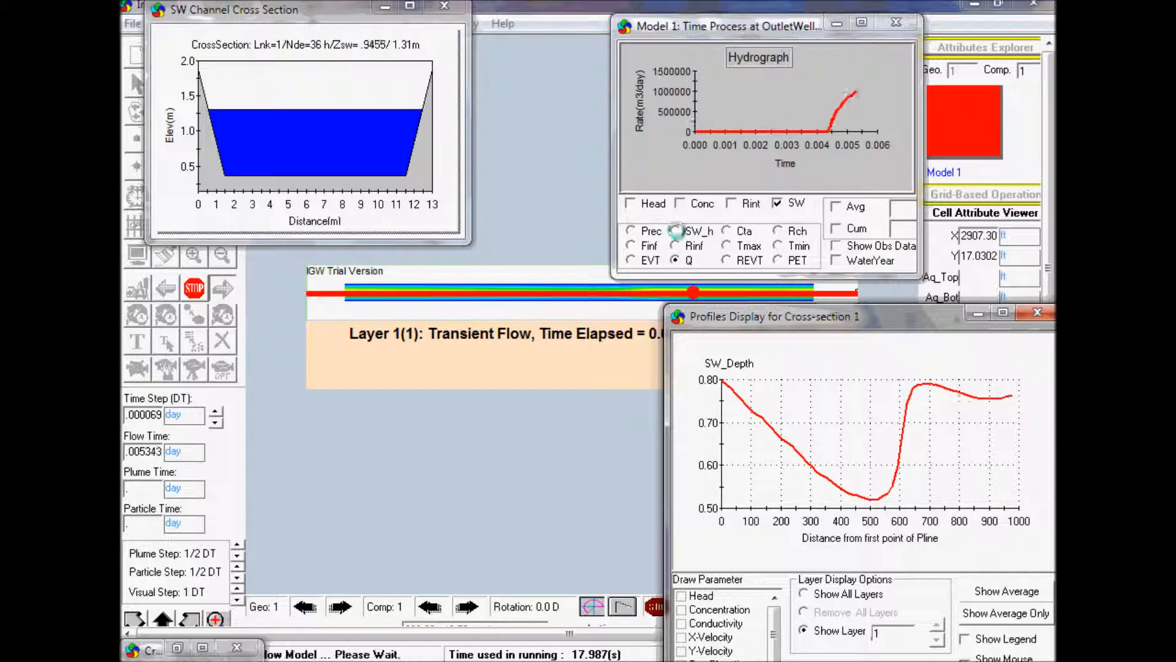
pyautogui.click(676, 230)
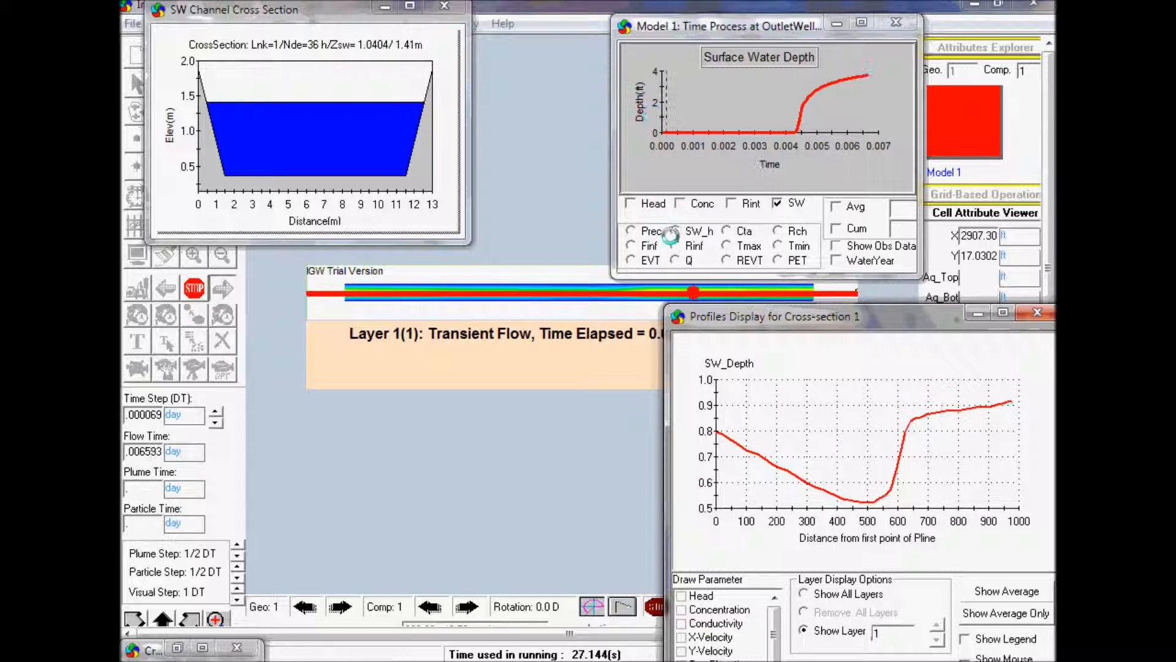
pyautogui.click(677, 259)
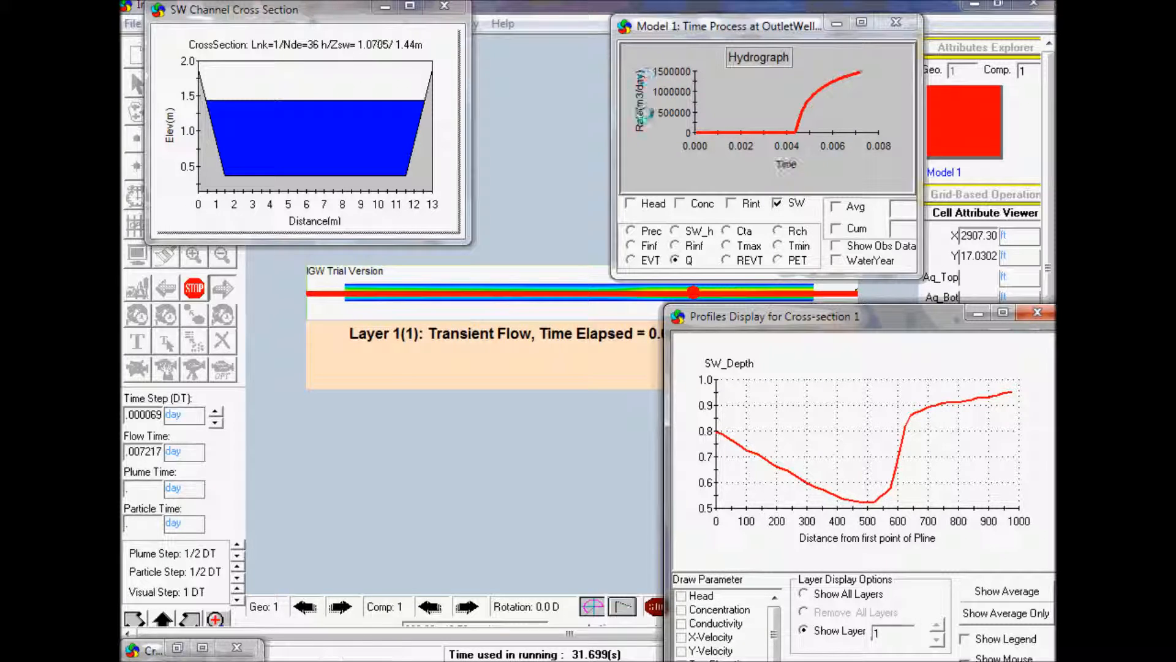
pyautogui.click(719, 94)
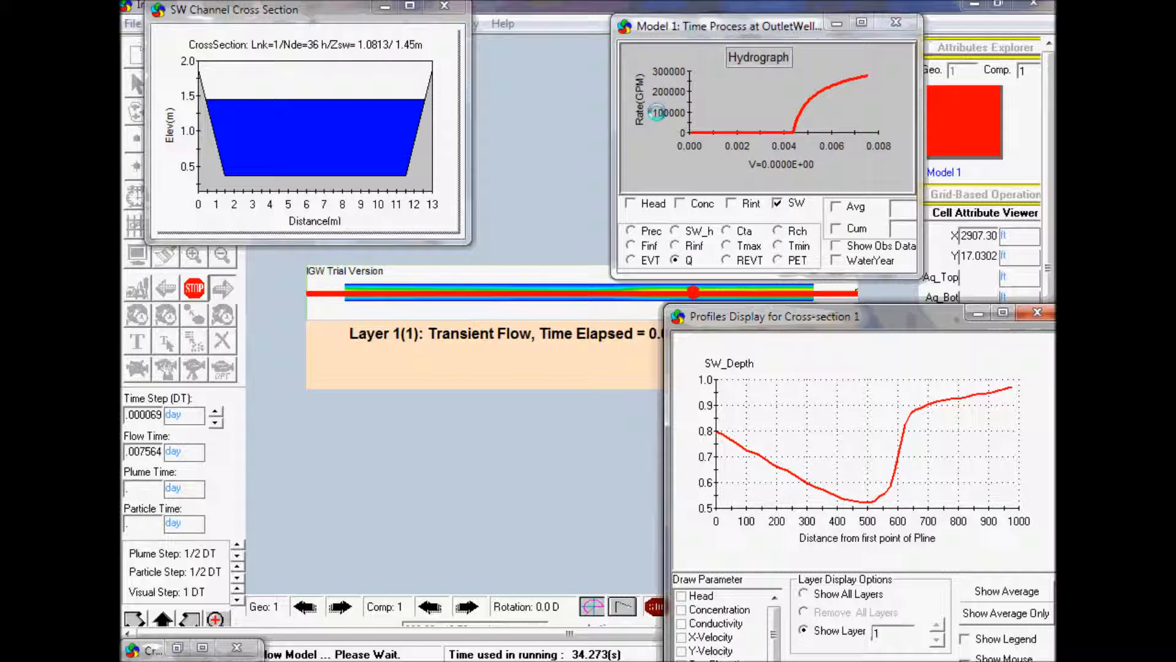